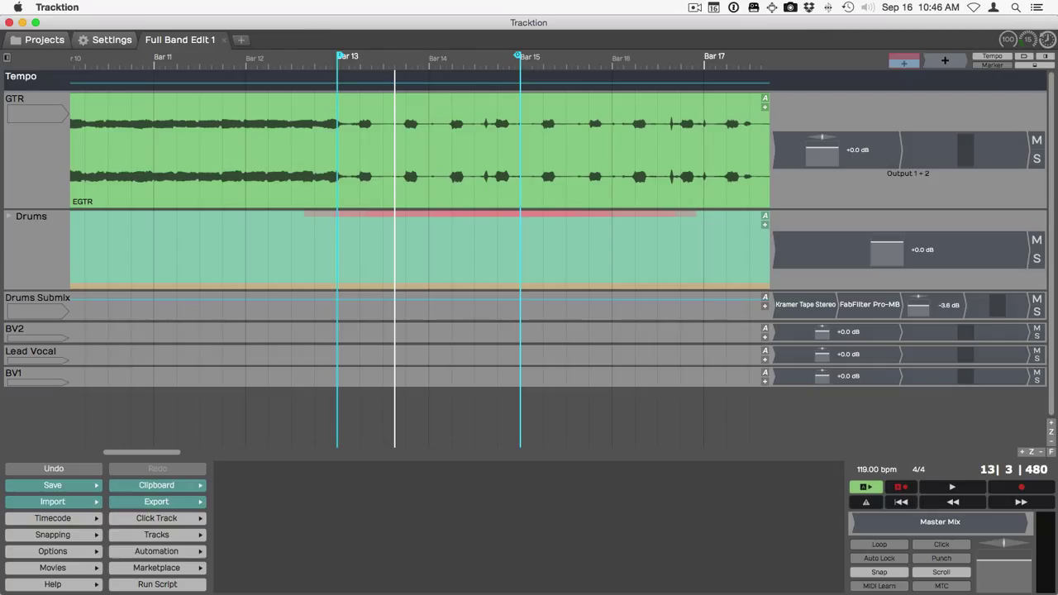
Switch to Safari, which shows the Leanpub results for 'Guide to Tracktion T6'
key(super+Tab)
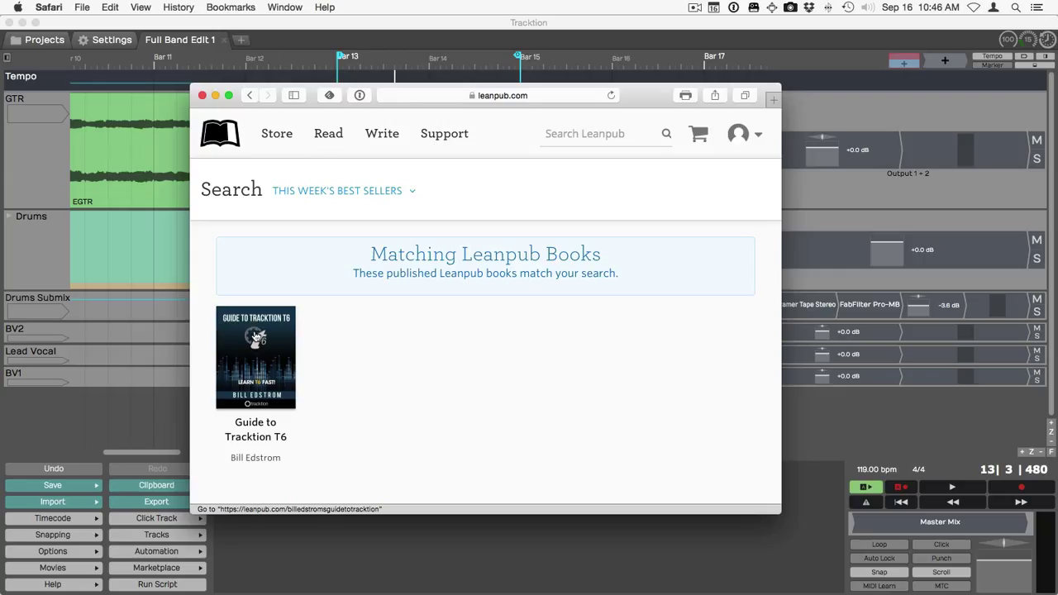
Open the 'Guide to Tracktion T6' Leanpub page, skim it, then return to the Tracktion edit
click(255, 334)
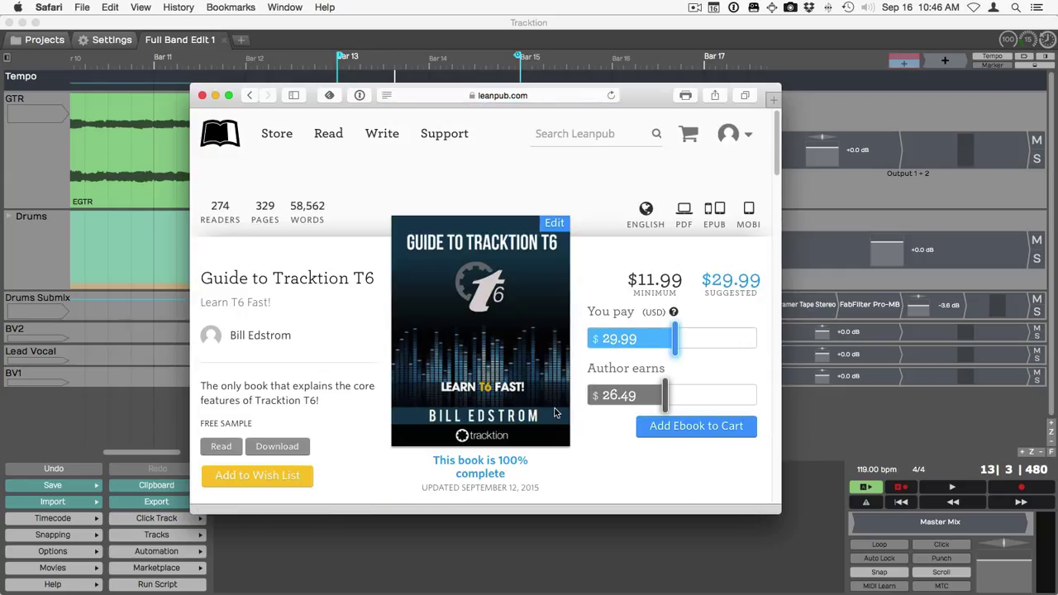
scroll(494, 422, down, 2)
scroll(495, 422, up, 3)
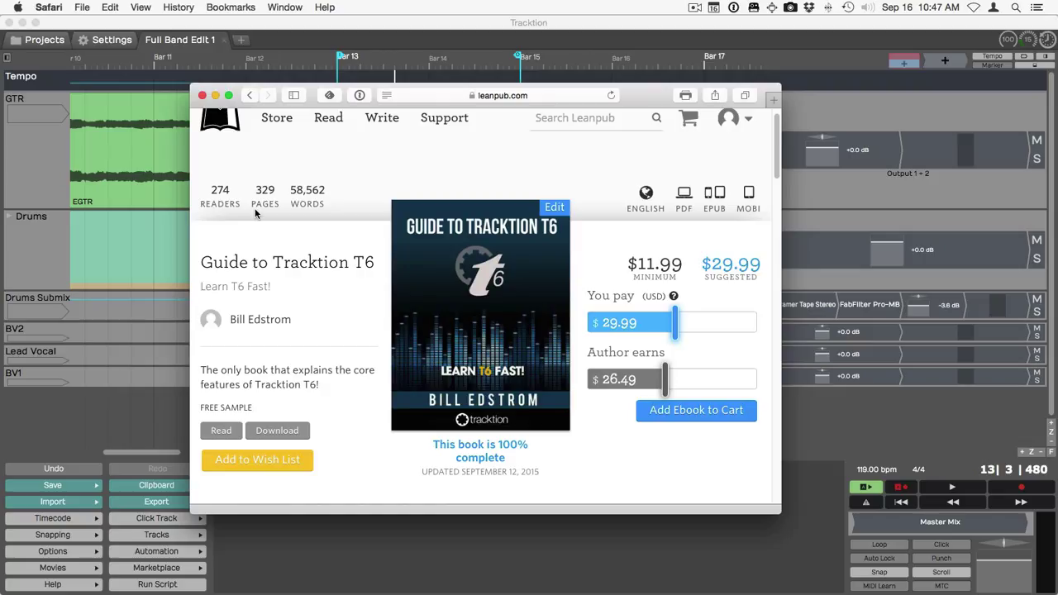
click(298, 47)
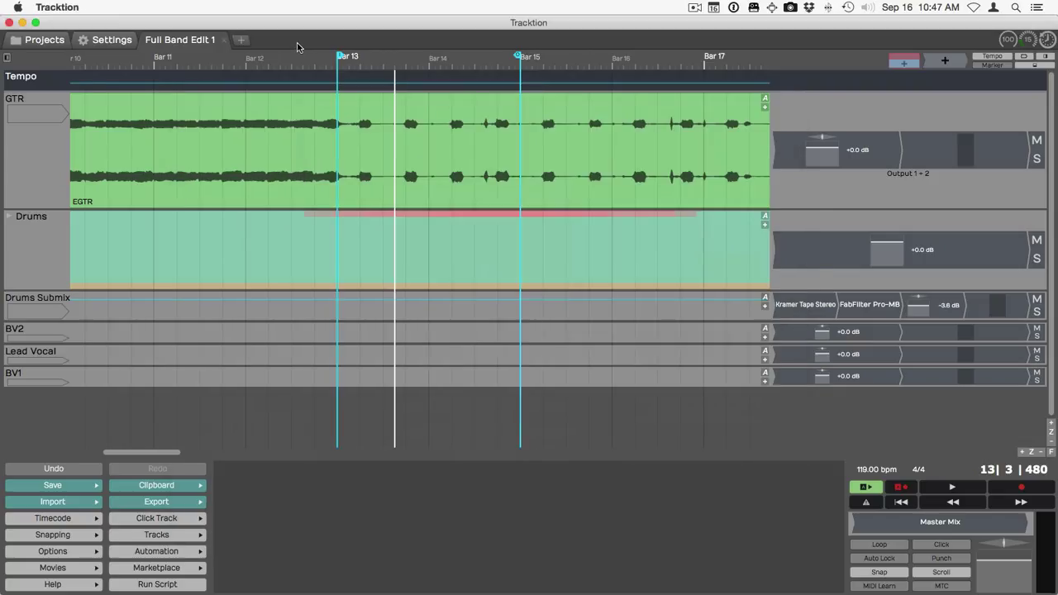
Play Full Band Edit 1 from bar 11 to hear the guitar chord stabs, then stop
click(193, 250)
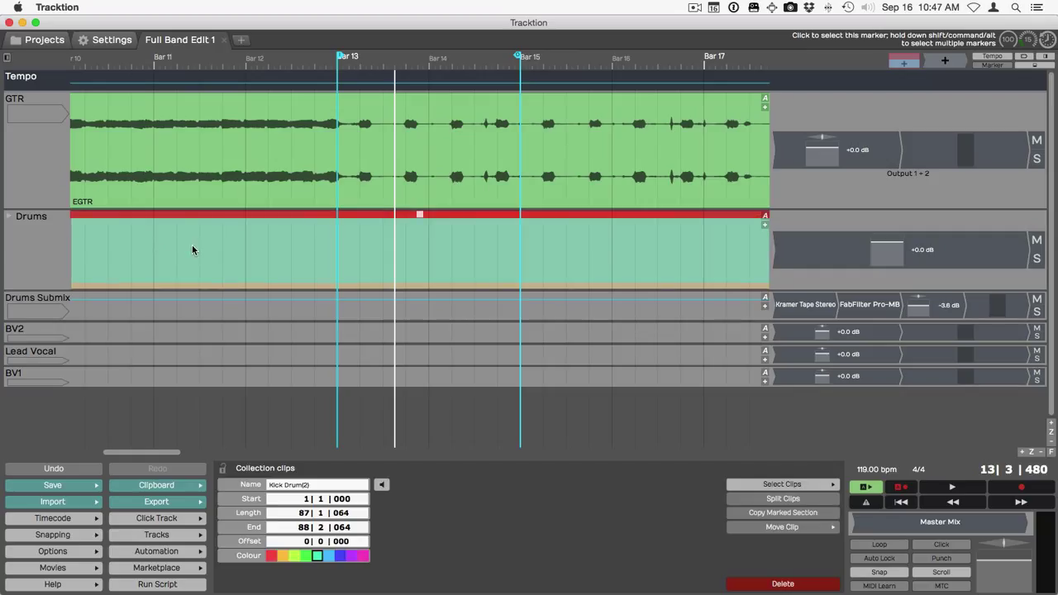
click(198, 78)
key(space)
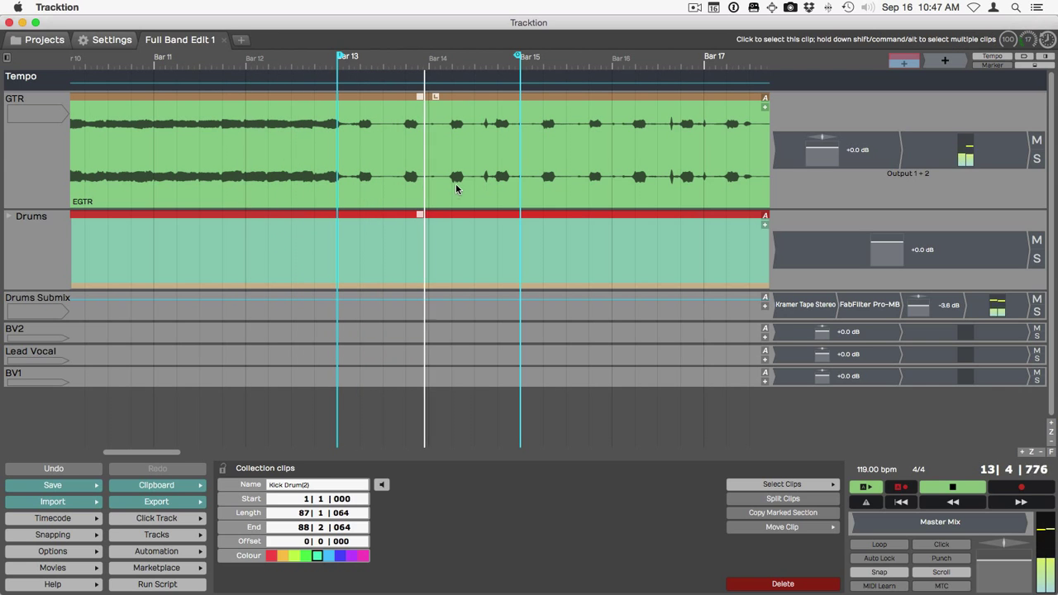
key(space)
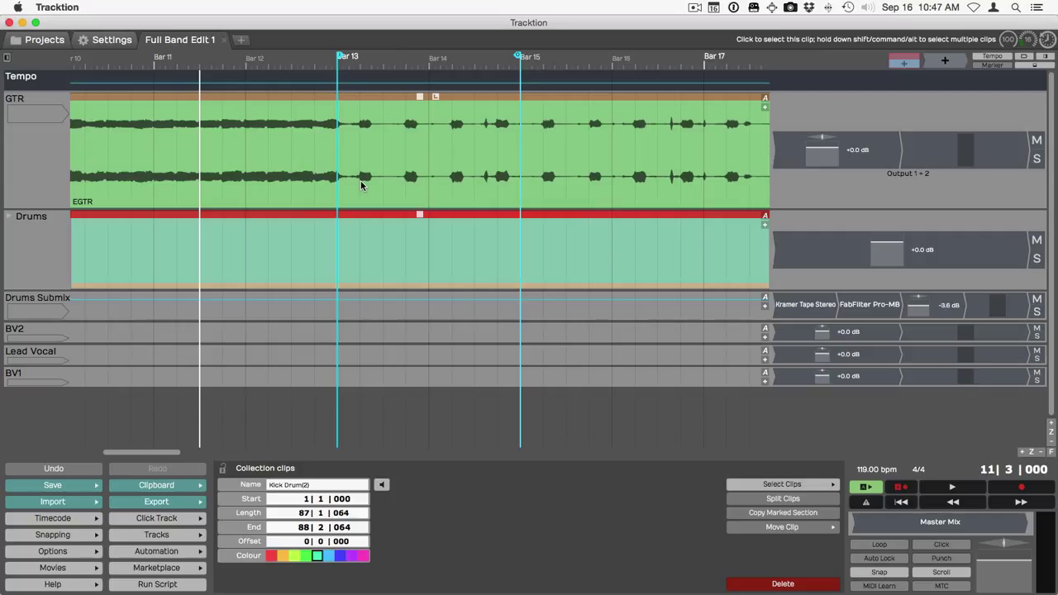
Solo GTR and add a tall automation lane for Volume & Pan Plugin >> Volume
click(1037, 159)
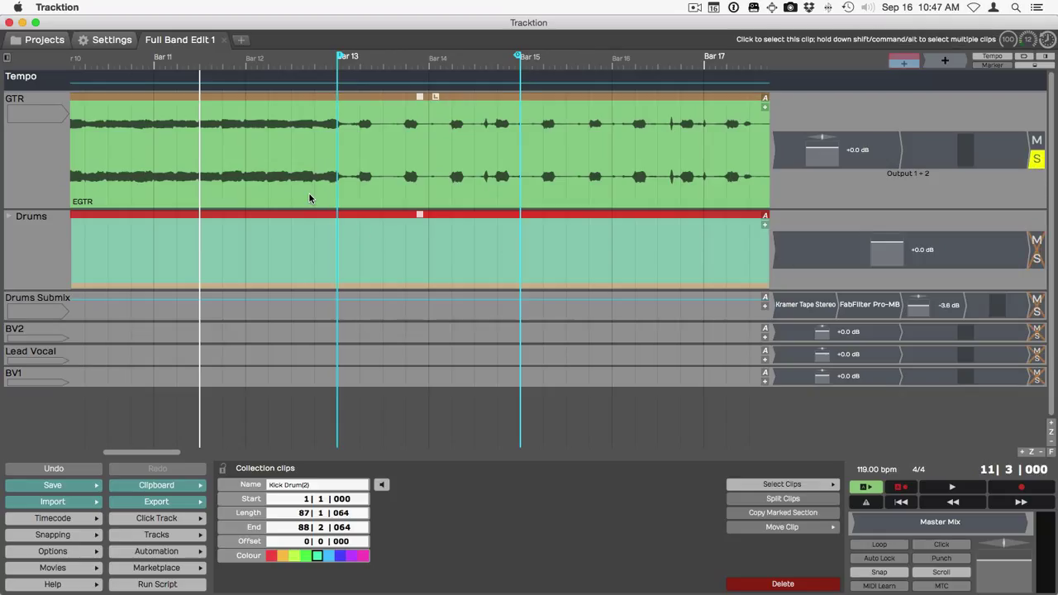
scroll(309, 198, up, 2)
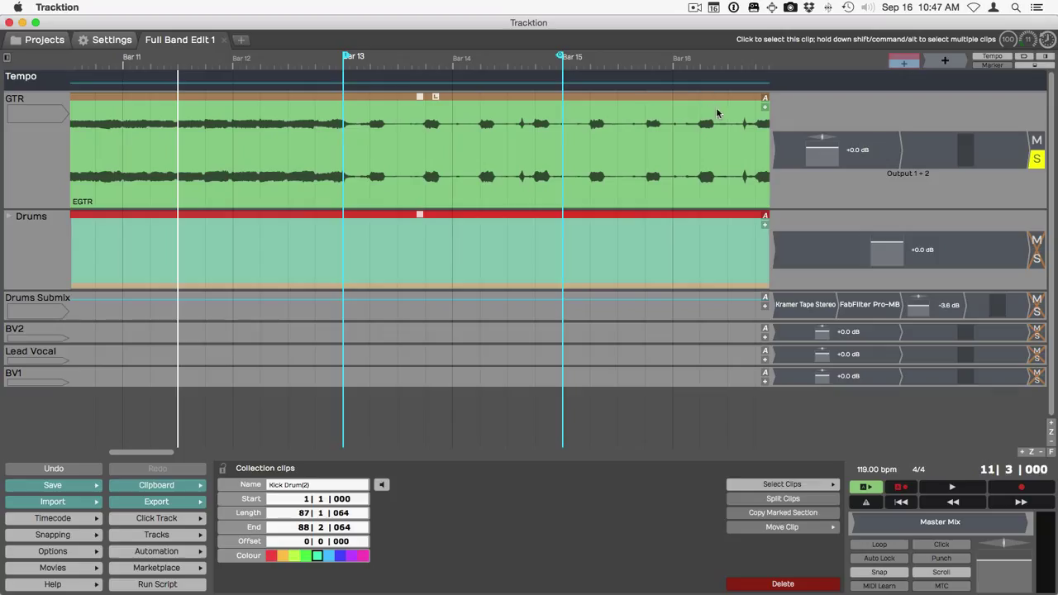
click(764, 108)
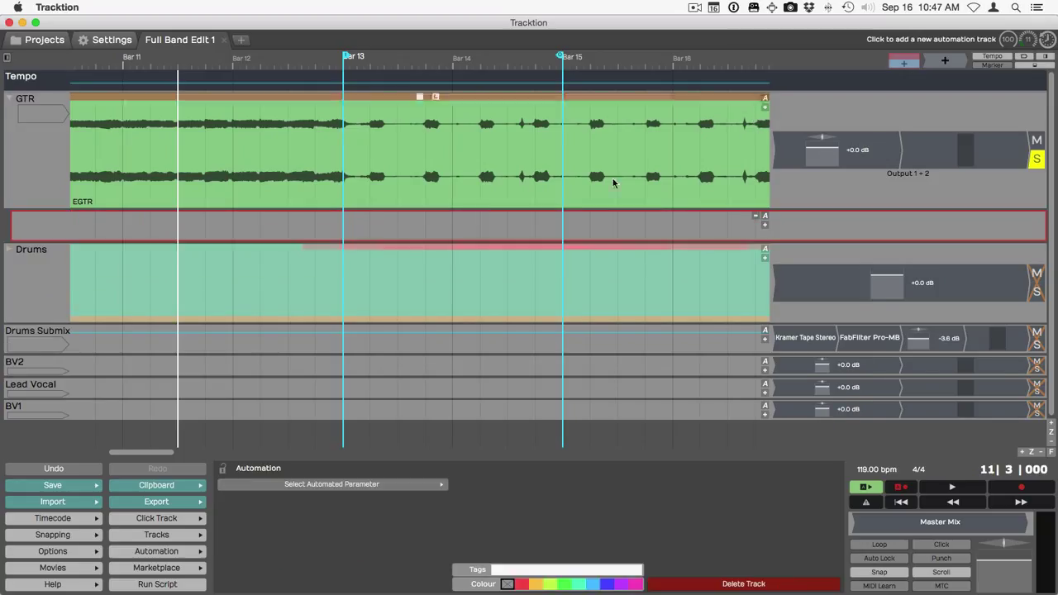
drag(70, 243, 77, 335)
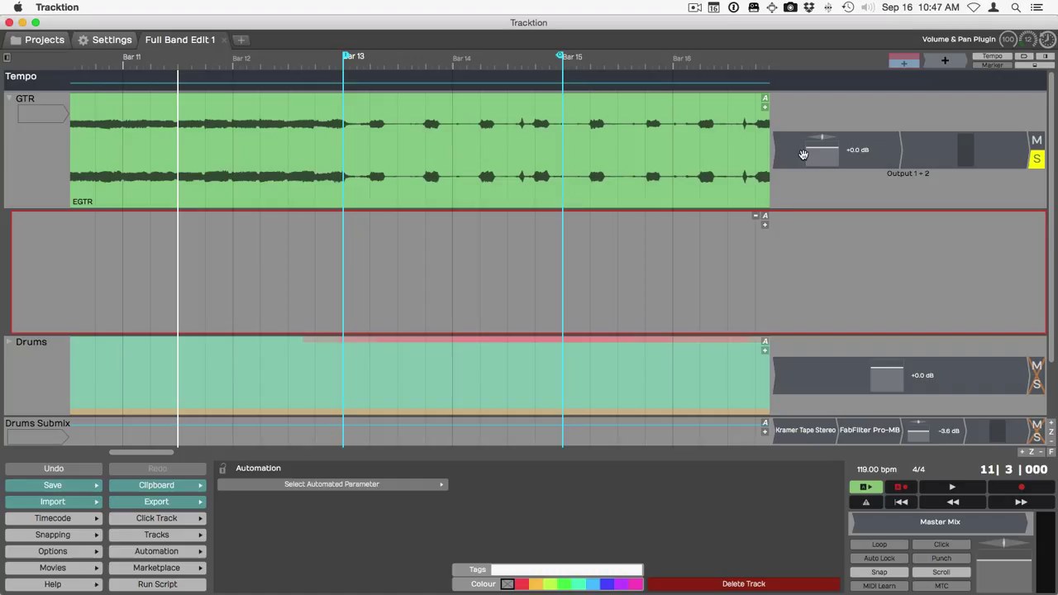
drag(766, 220, 822, 167)
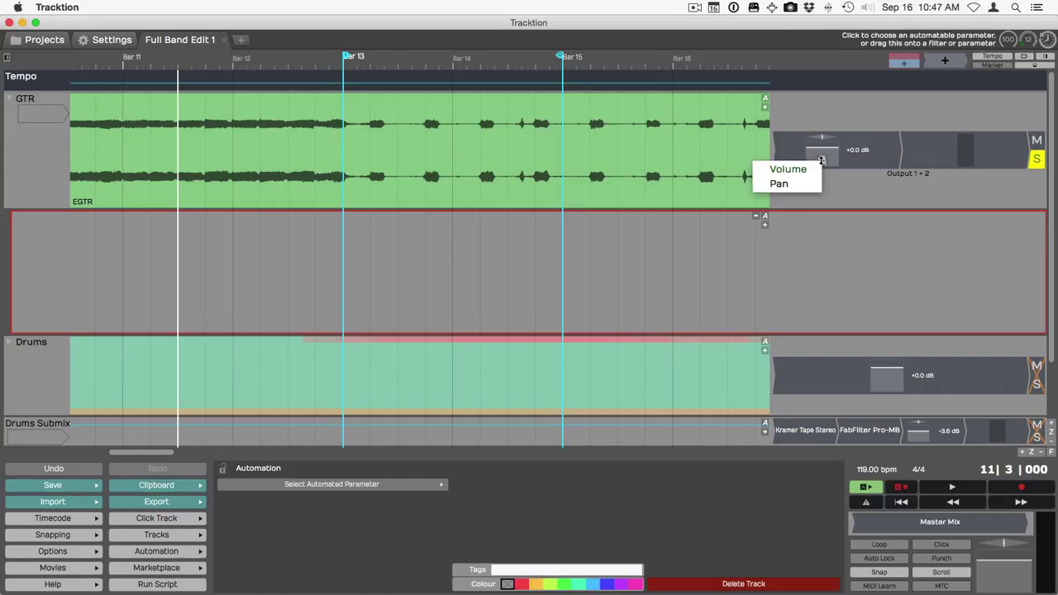
click(787, 169)
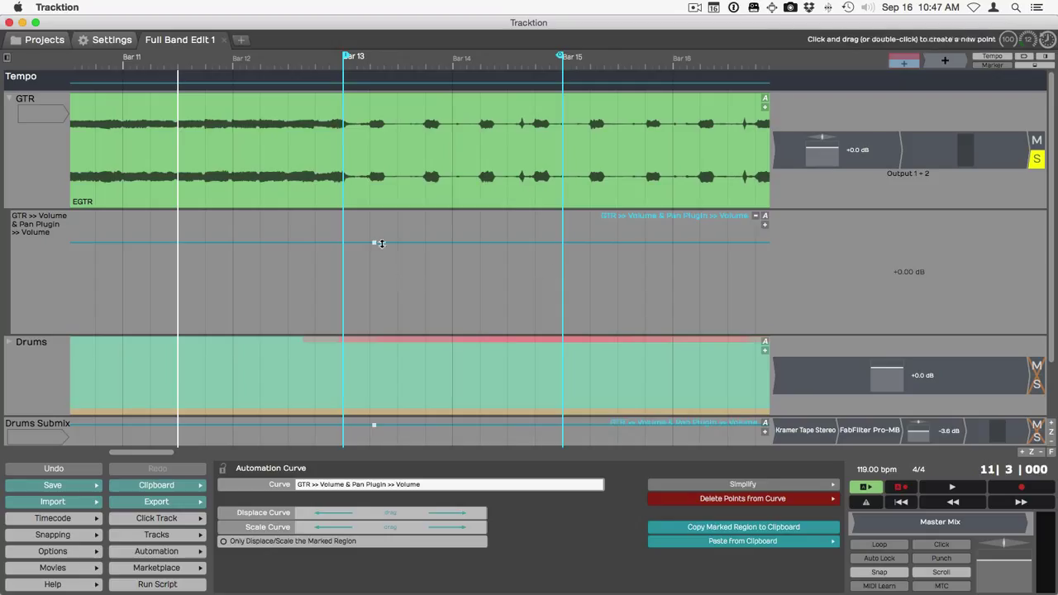
Zoom in on the GTR volume lane and undo the stray automation point
scroll(381, 241, up, 5)
scroll(381, 242, up, 1)
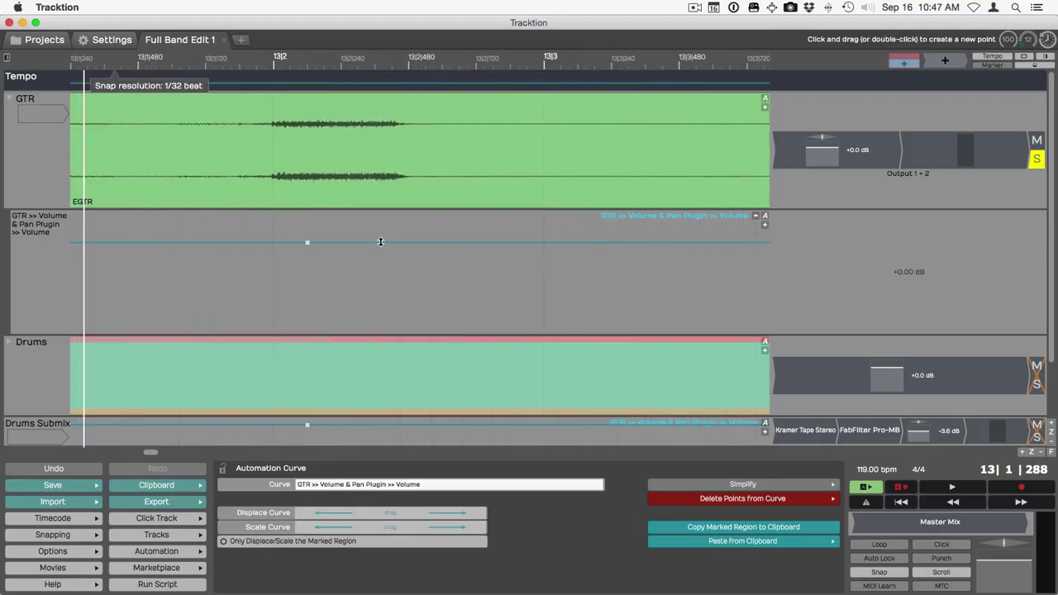
click(309, 176)
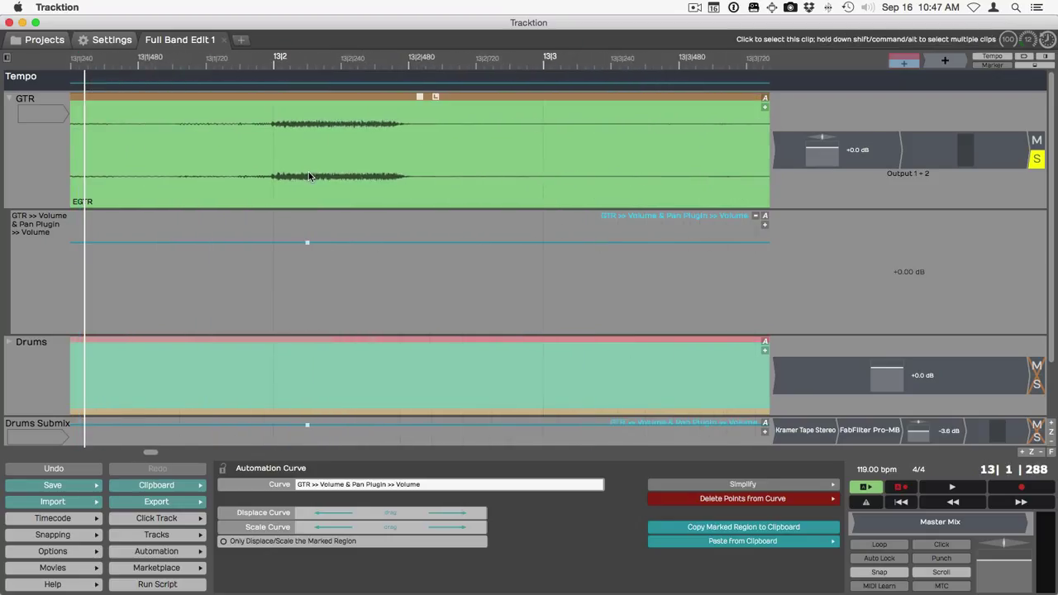
click(315, 244)
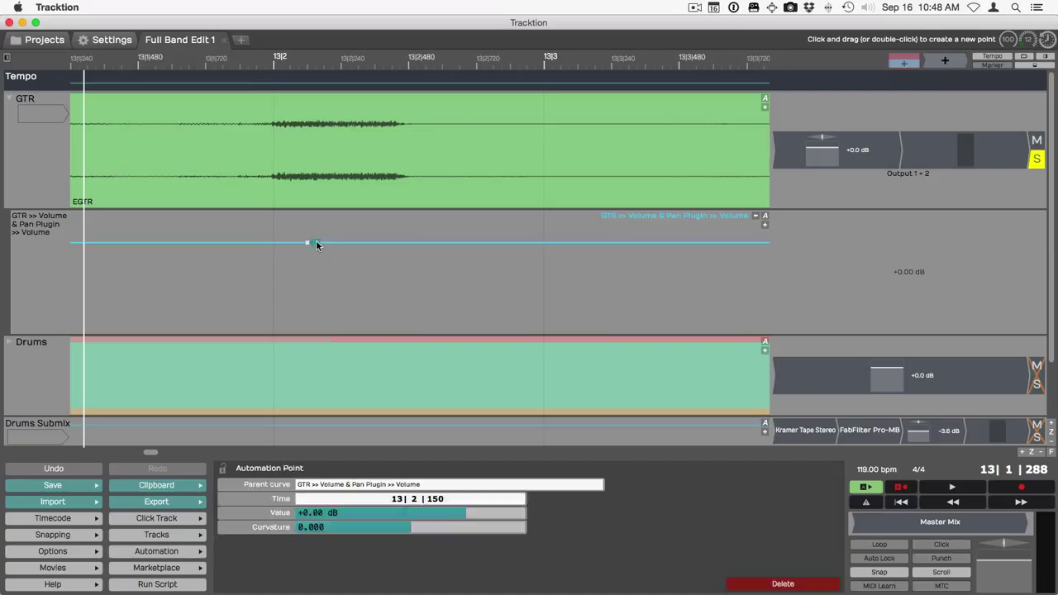
key(super+z)
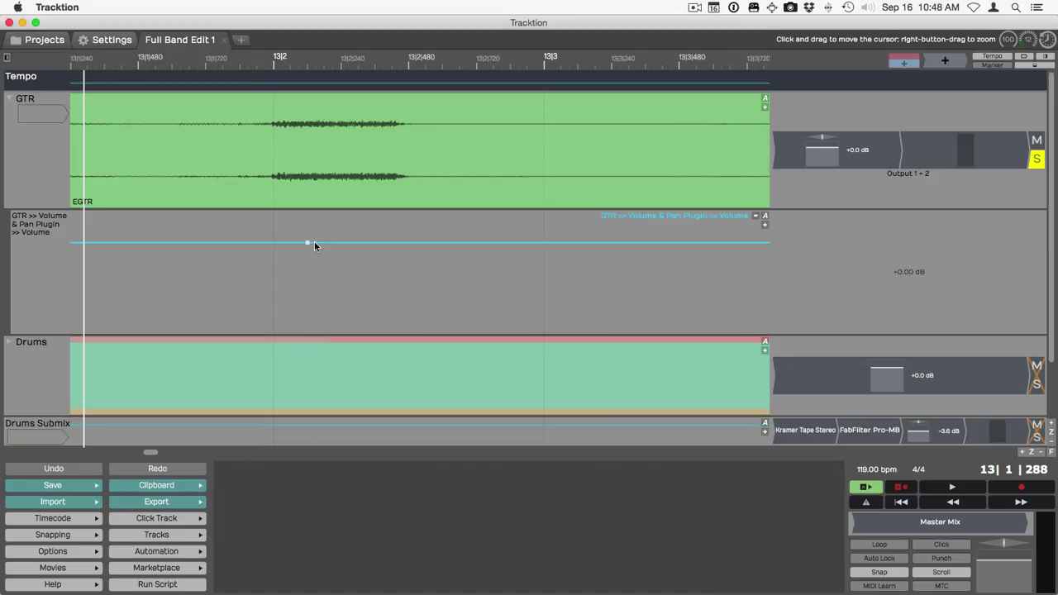
Add two points just after 13|2 and drag the segment between them down to minimum
click(314, 243)
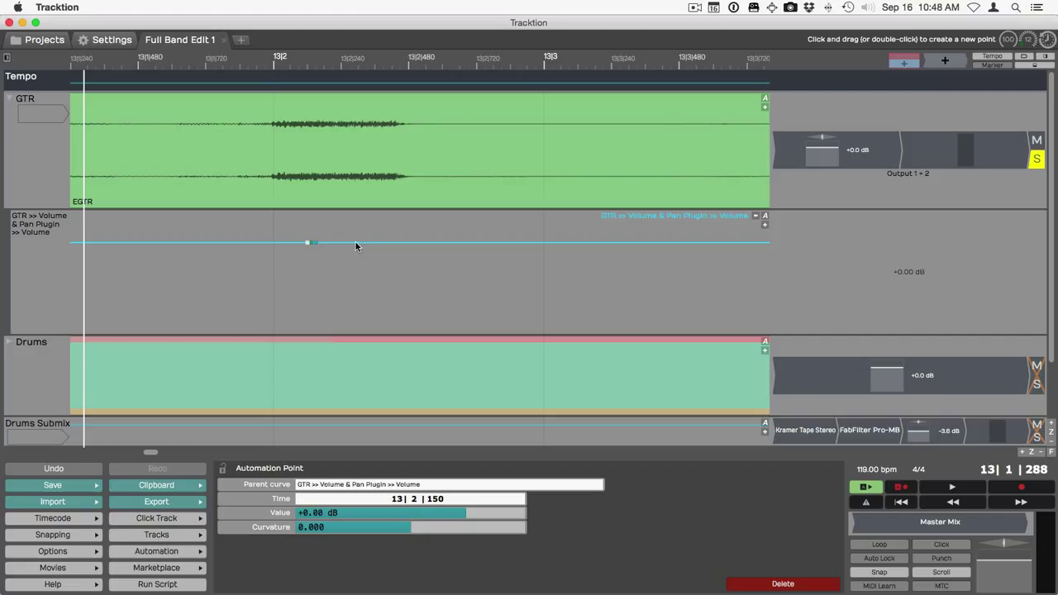
click(360, 243)
drag(328, 243, 334, 333)
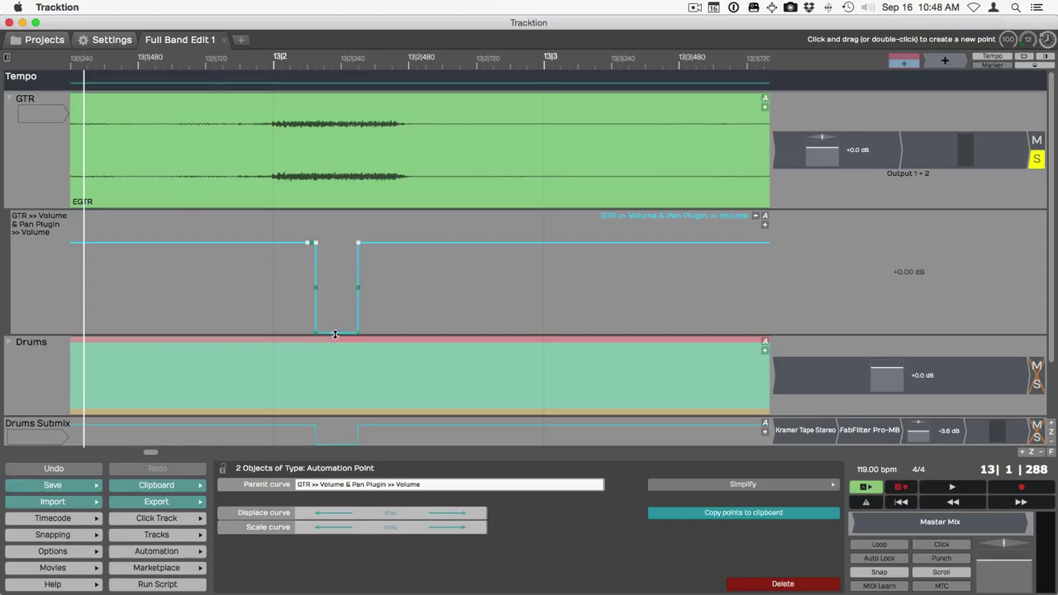
scroll(327, 273, down, 5)
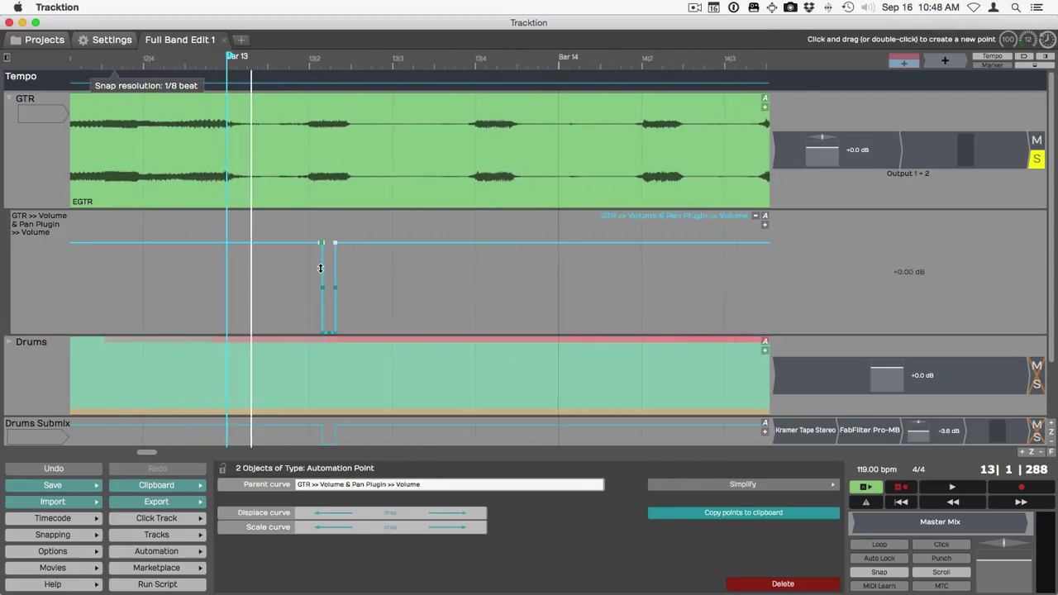
Audition the guitar from just before the new volume dip
click(151, 263)
key(space)
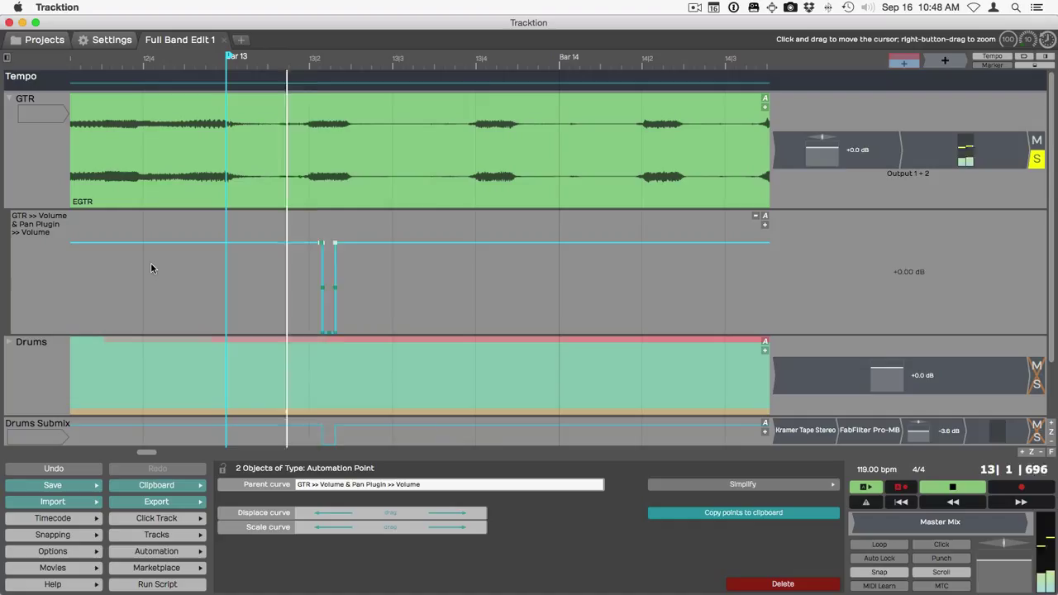
key(space)
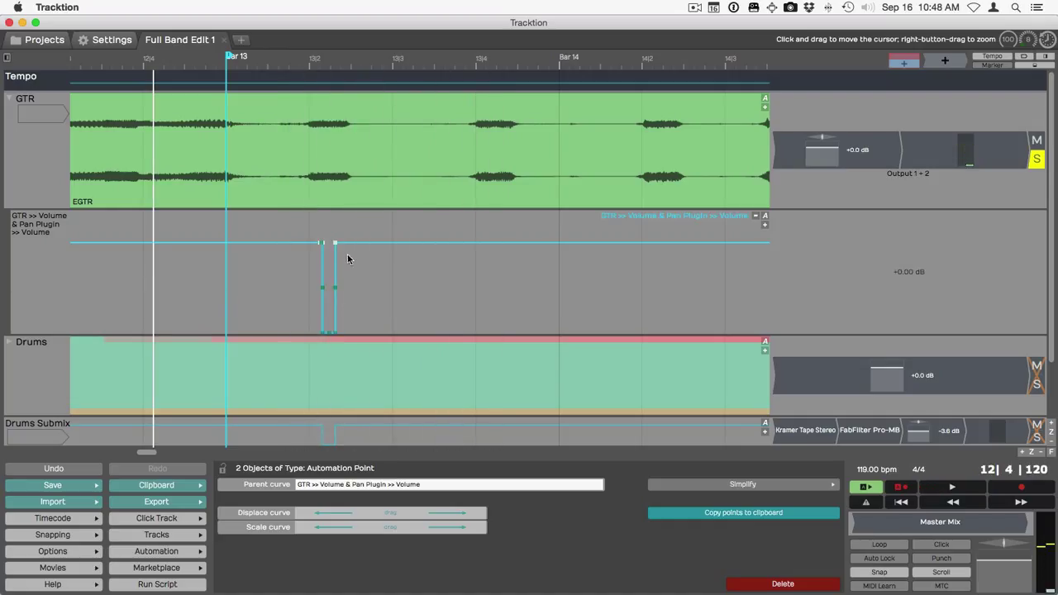
Move the dip's recovery point to 13|2|330, push the bottom-right point deeper, and replay
scroll(342, 273, up, 3)
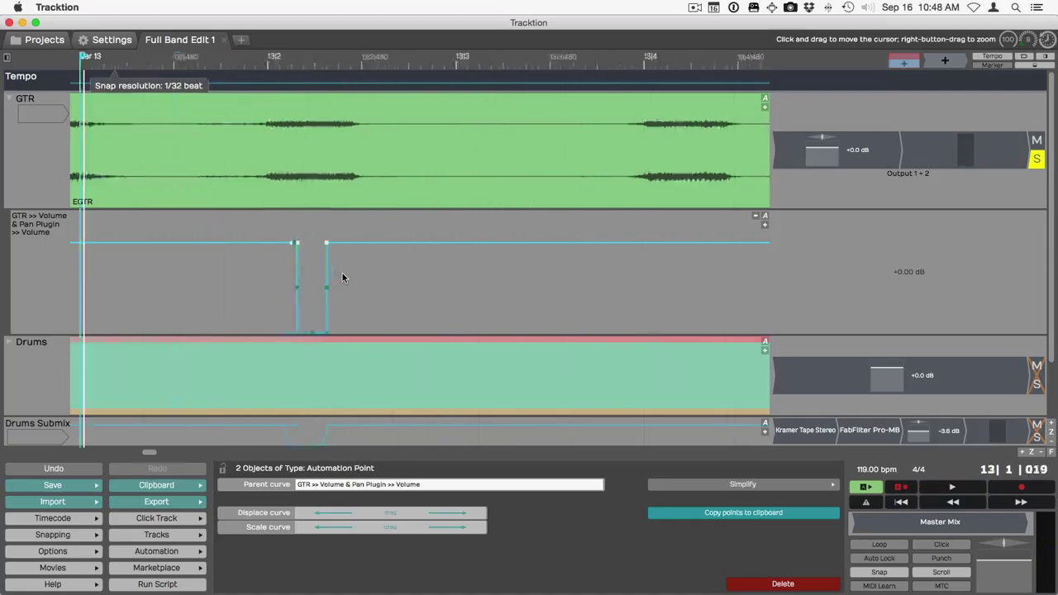
scroll(343, 277, up, 2)
drag(317, 242, 328, 245)
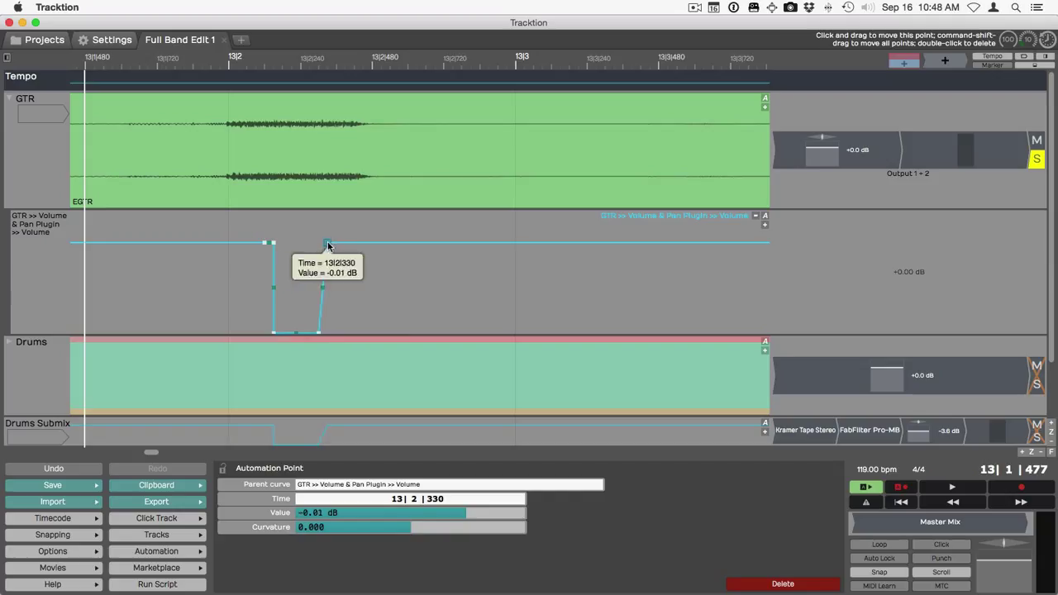
click(319, 332)
drag(319, 332, 274, 319)
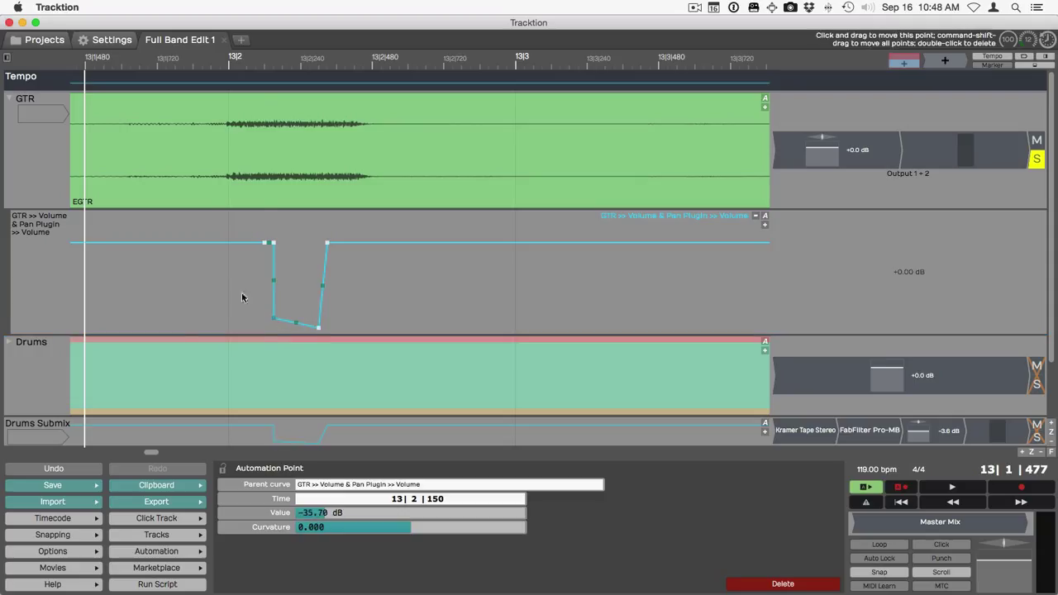
click(201, 286)
key(space)
key(space)
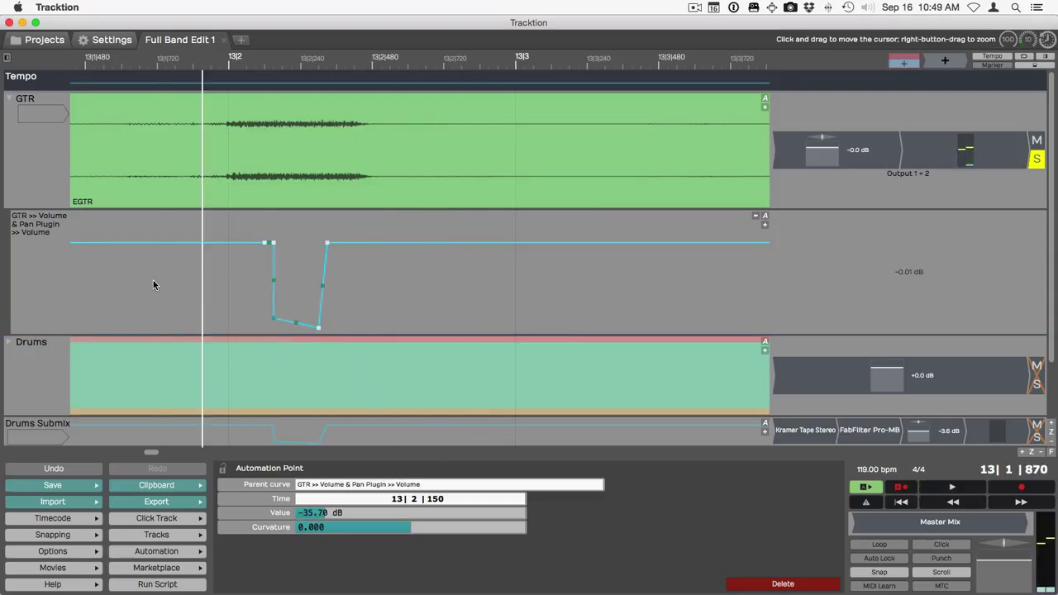
Zoom out and play the passage from just ahead of the dip to audition it
click(155, 282)
scroll(153, 281, down, 1)
scroll(153, 283, down, 3)
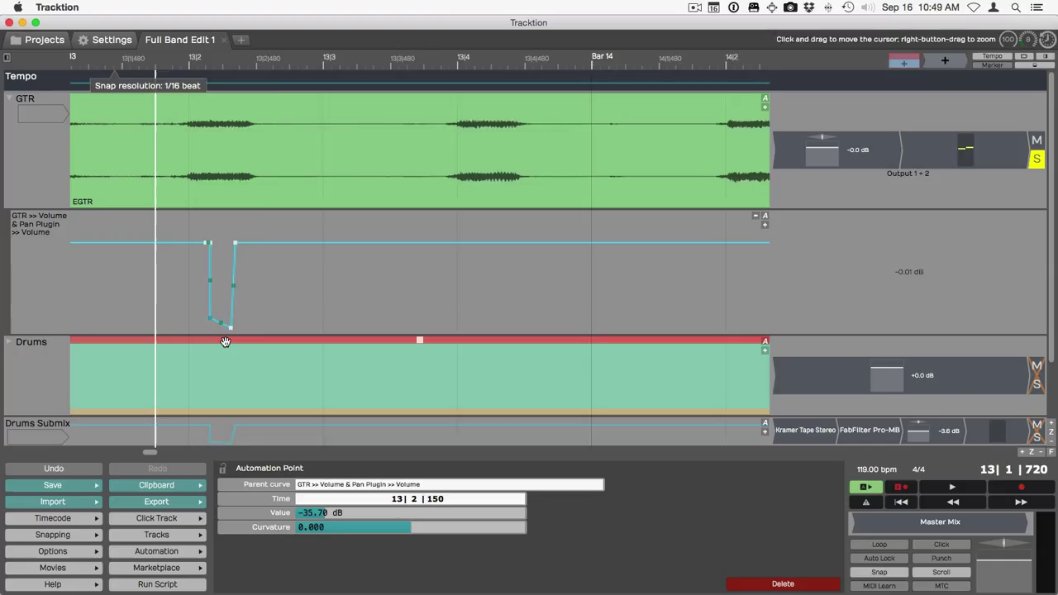
scroll(225, 341, left, 1)
scroll(224, 341, left, 3)
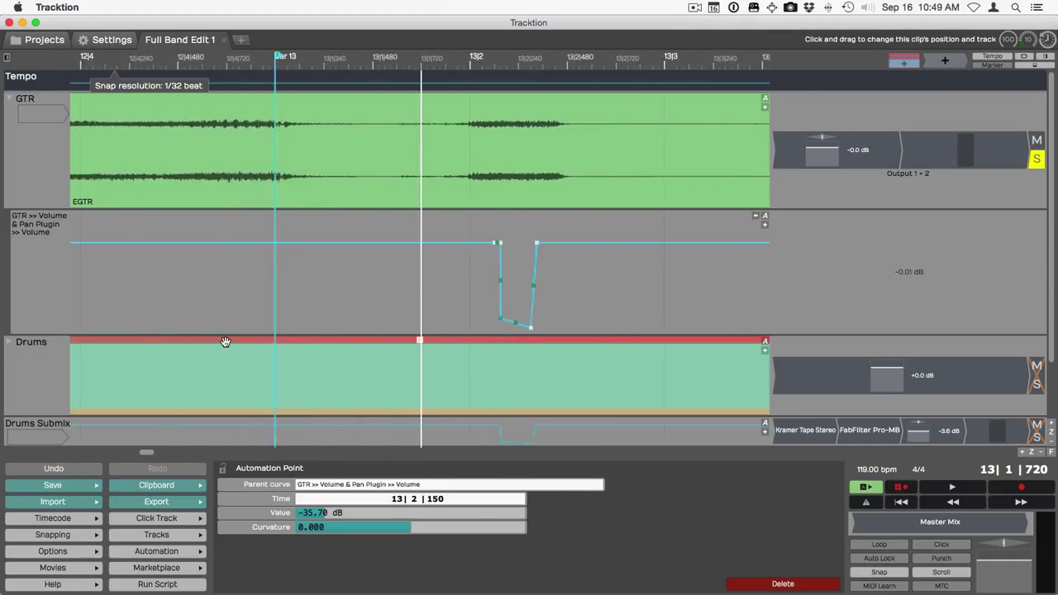
scroll(224, 341, right, 1)
click(121, 286)
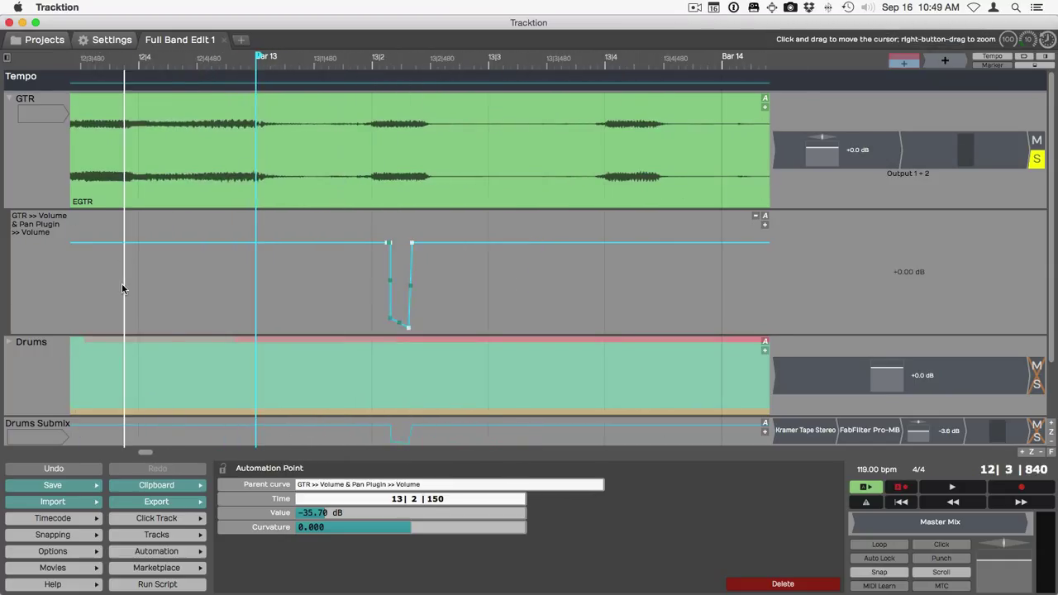
key(space)
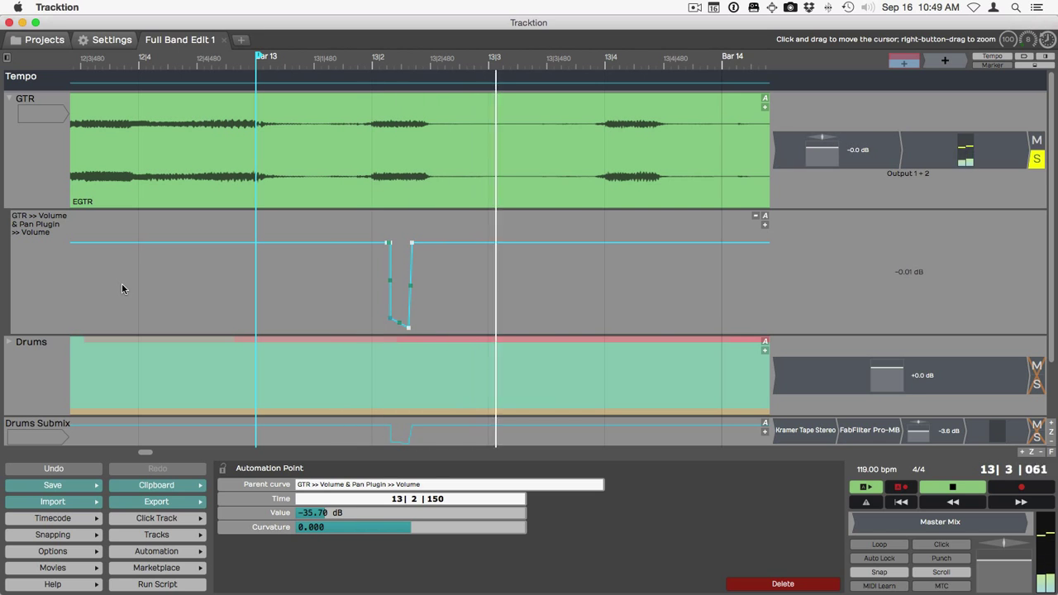
key(space)
key(space)
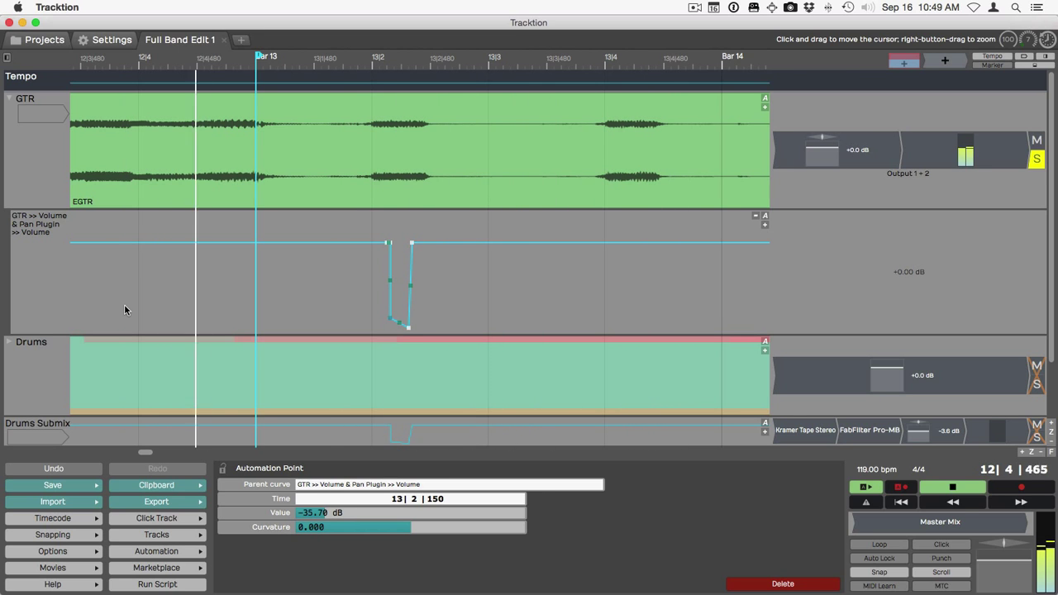
Raise the dip's floor to about -19.77/-17.20 dB, then put the playhead at 13|2|000
key(space)
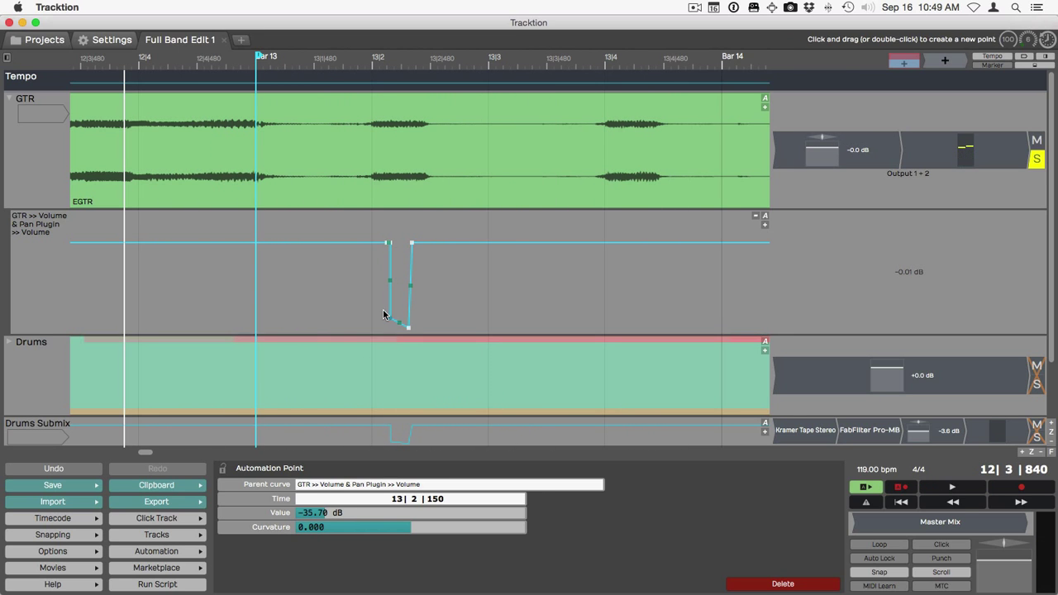
mouse_move(390, 320)
drag(390, 320, 406, 298)
key(space)
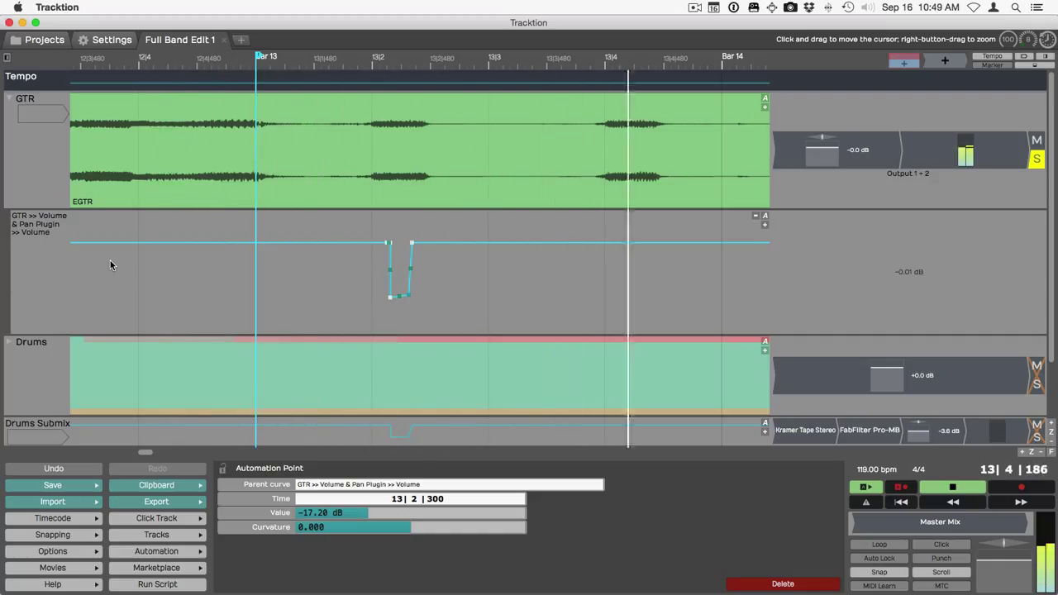
key(space)
click(110, 261)
scroll(298, 326, down, 2)
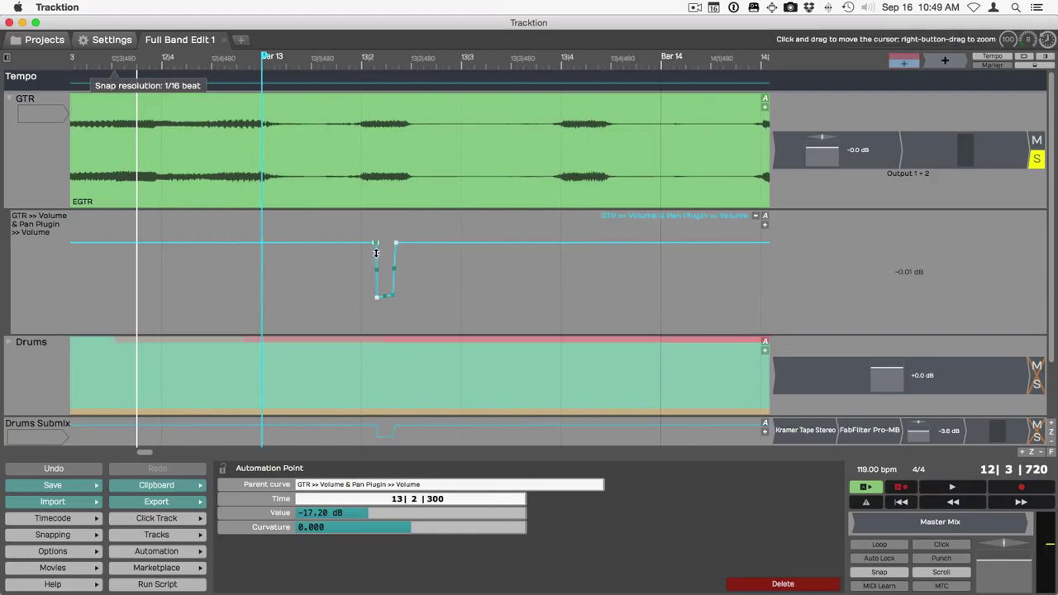
click(362, 232)
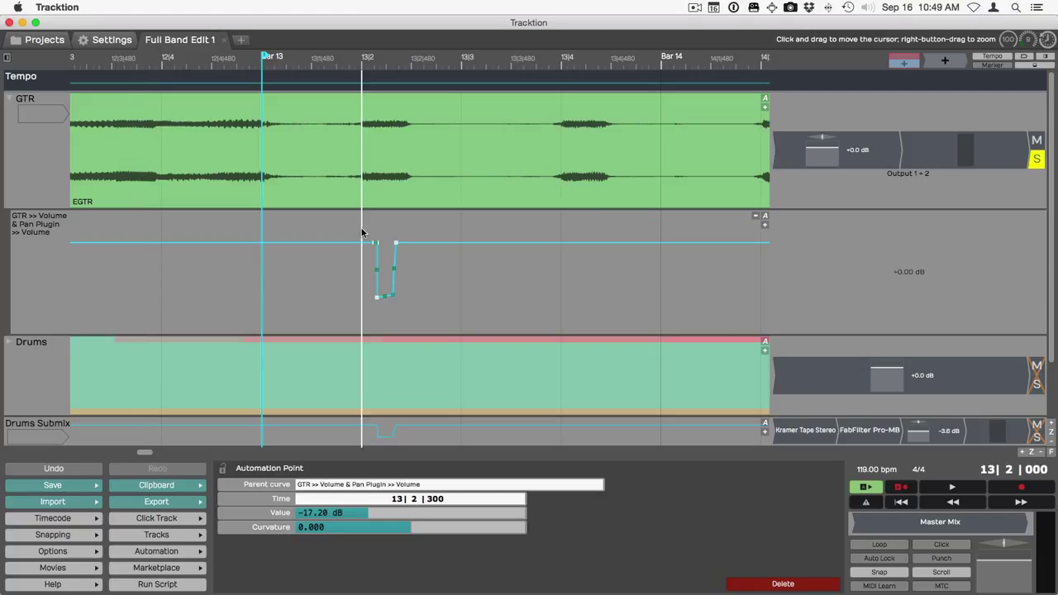
Set mark-in at 13|2|000 and mark-out at 13|4|000 around the GTR dip
key(i)
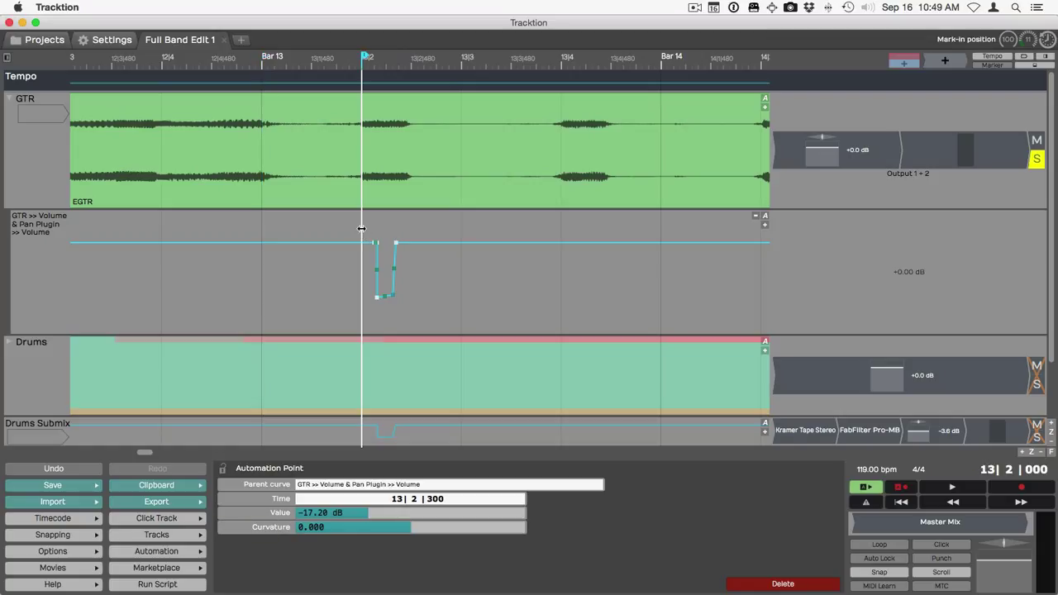
click(560, 221)
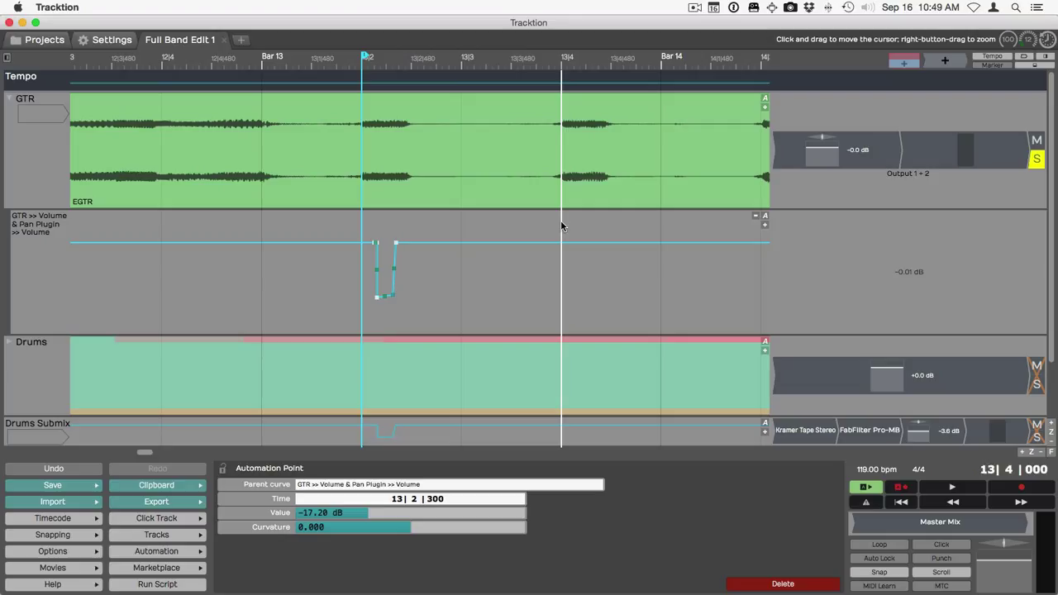
key(o)
Copy the marked GTR volume dip and paste the curve at the cursor, 13|4
click(472, 243)
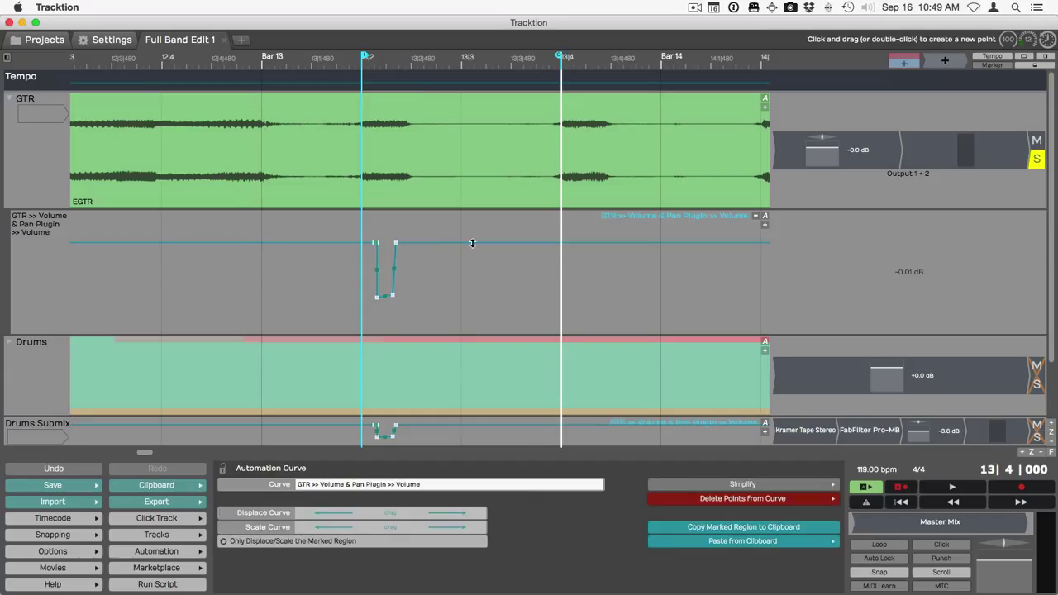
click(710, 527)
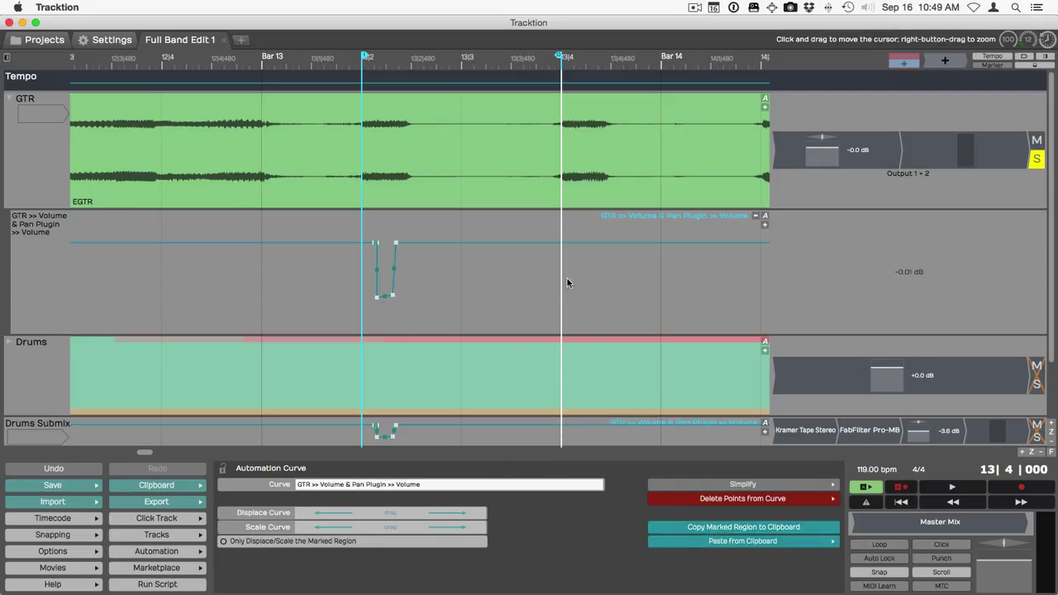
click(756, 545)
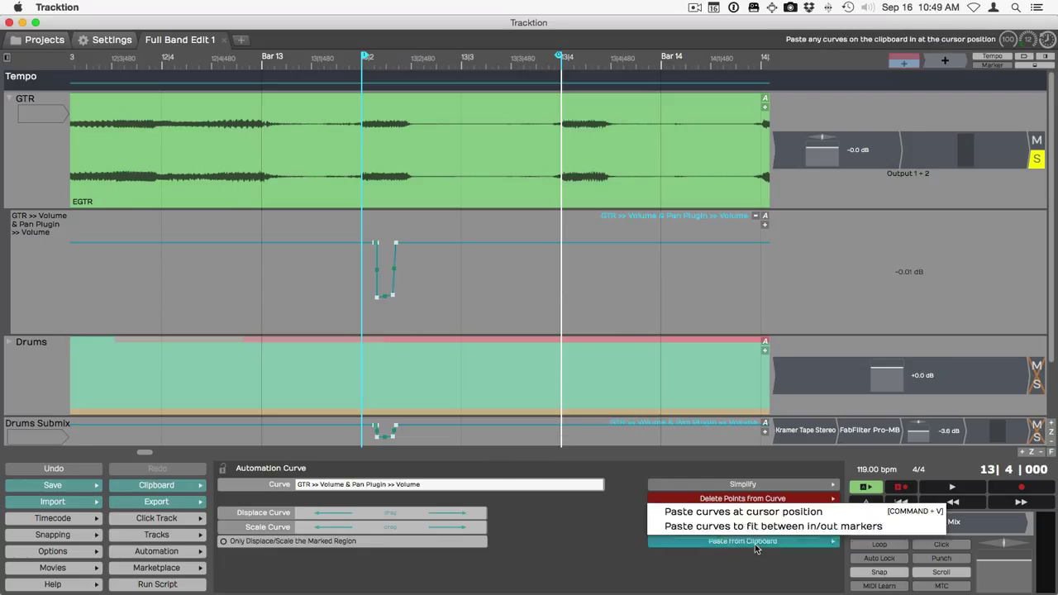
click(901, 513)
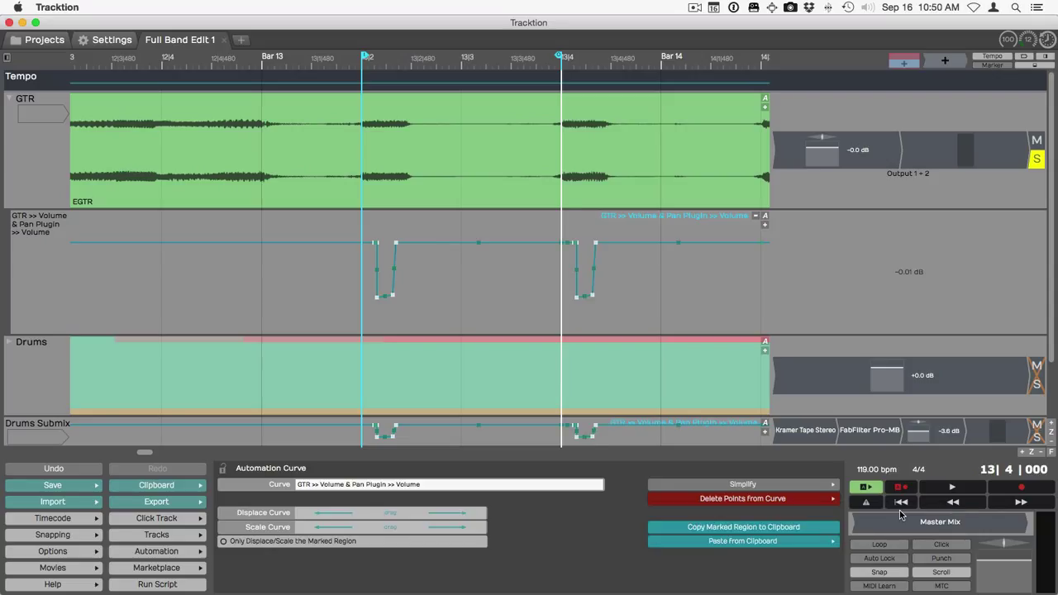
Play back from 12|4|480 to hear both GTR volume dips
scroll(629, 329, down, 3)
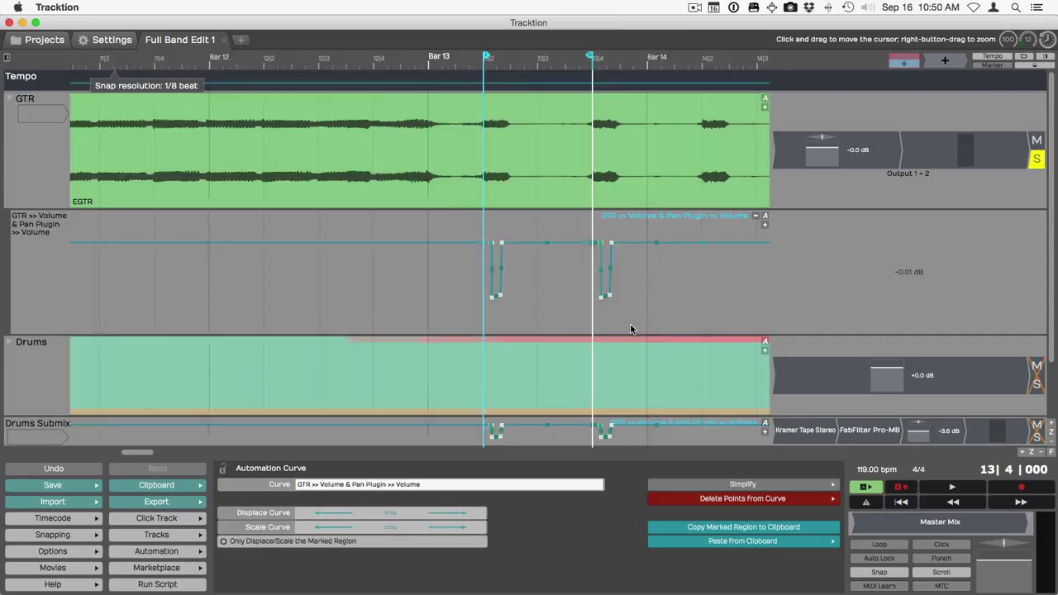
click(427, 271)
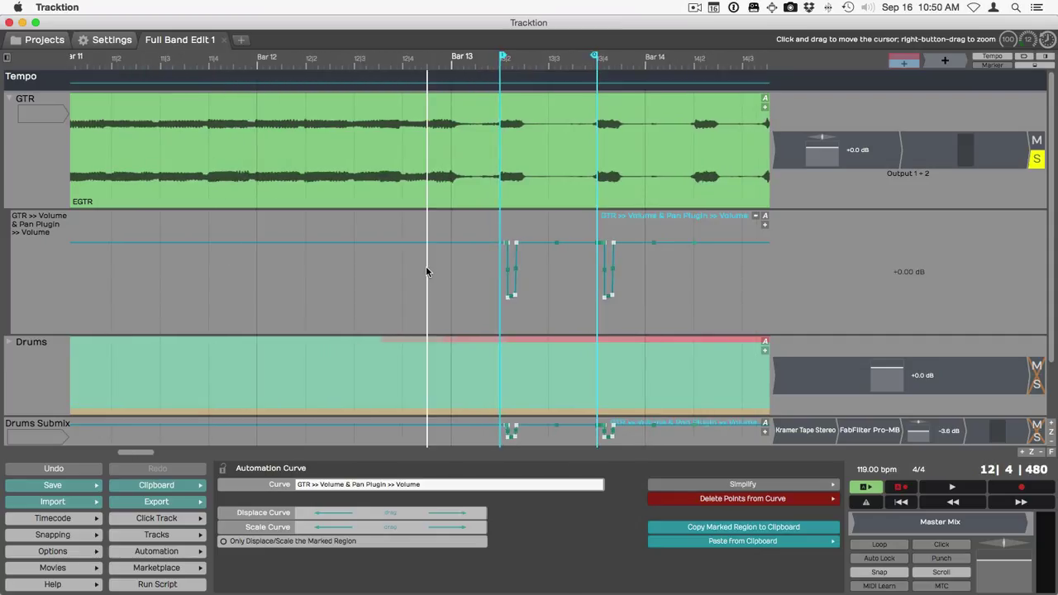
key(space)
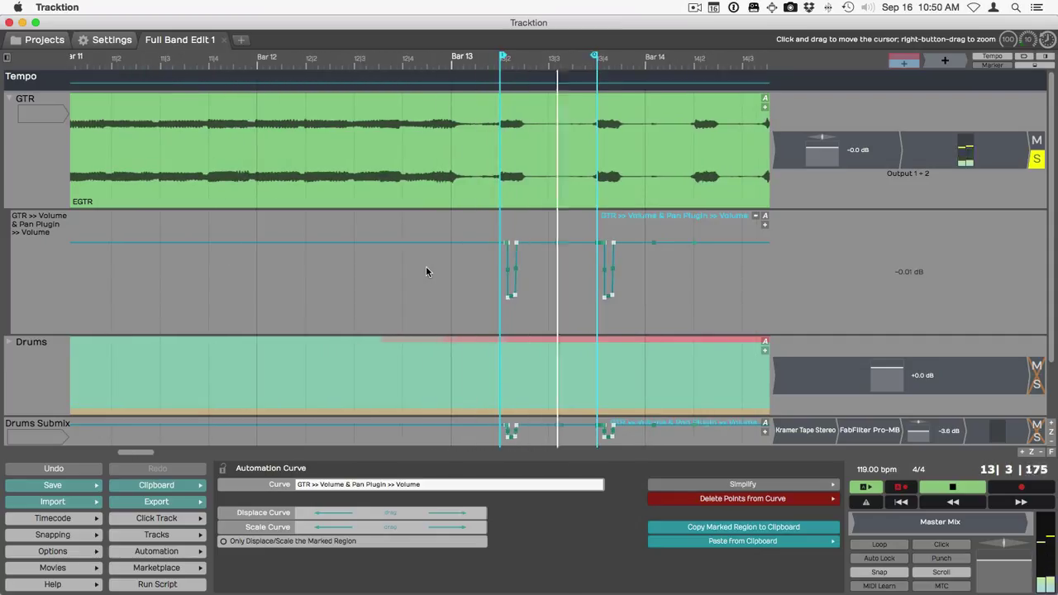
key(space)
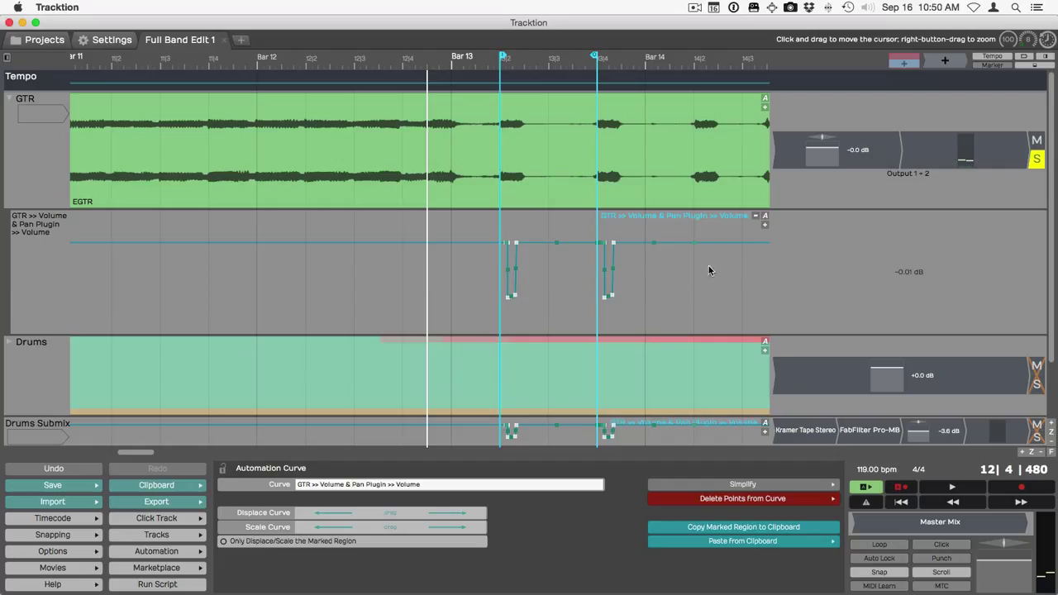
Paste two more copies of the dip at 14|2 and 14|4 with Cmd+V
click(694, 263)
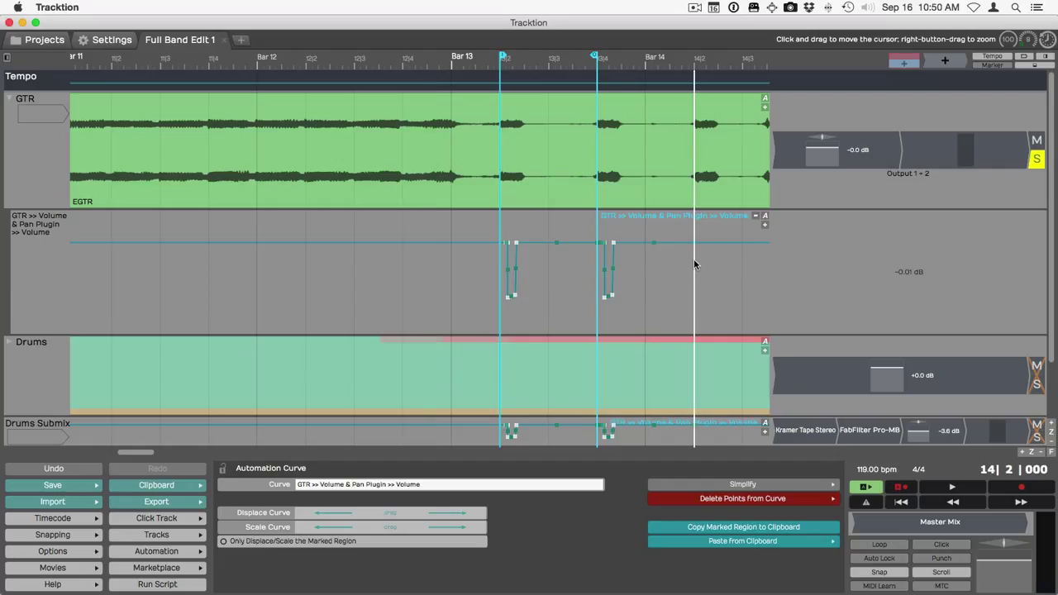
key(super+v)
scroll(693, 263, down, 3)
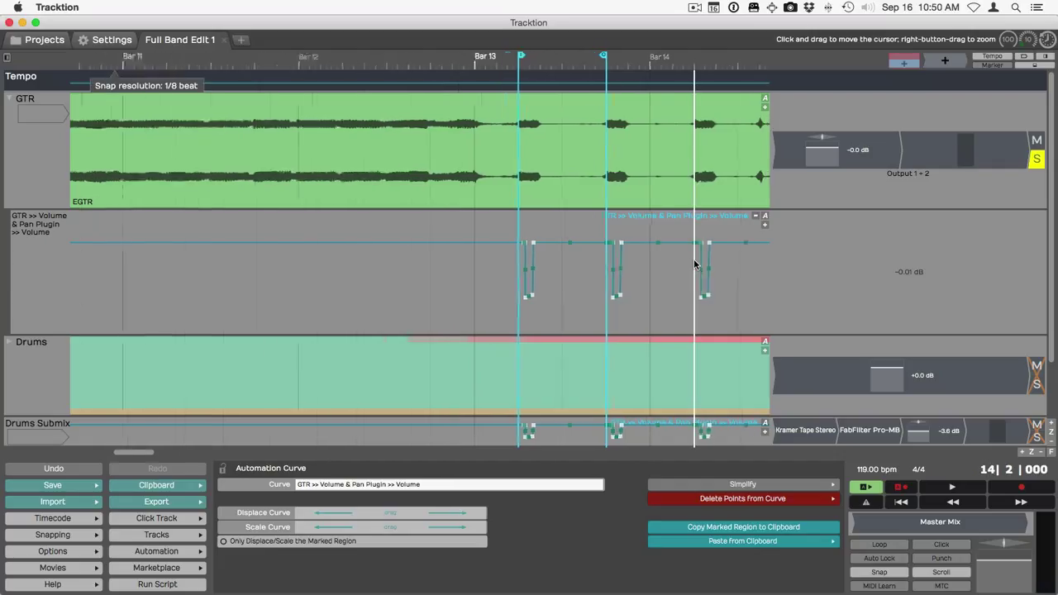
click(758, 268)
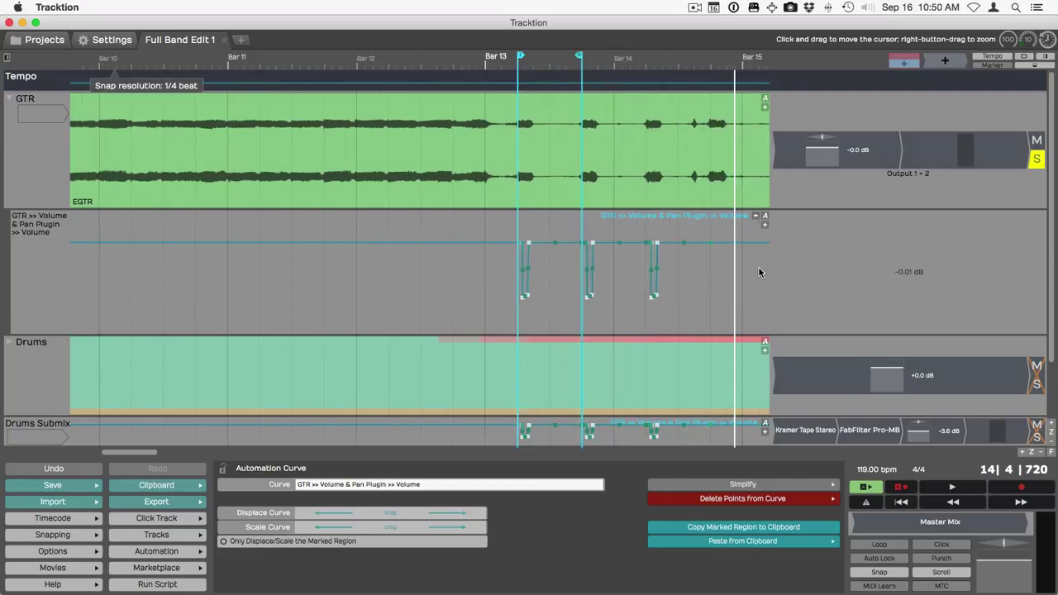
click(708, 256)
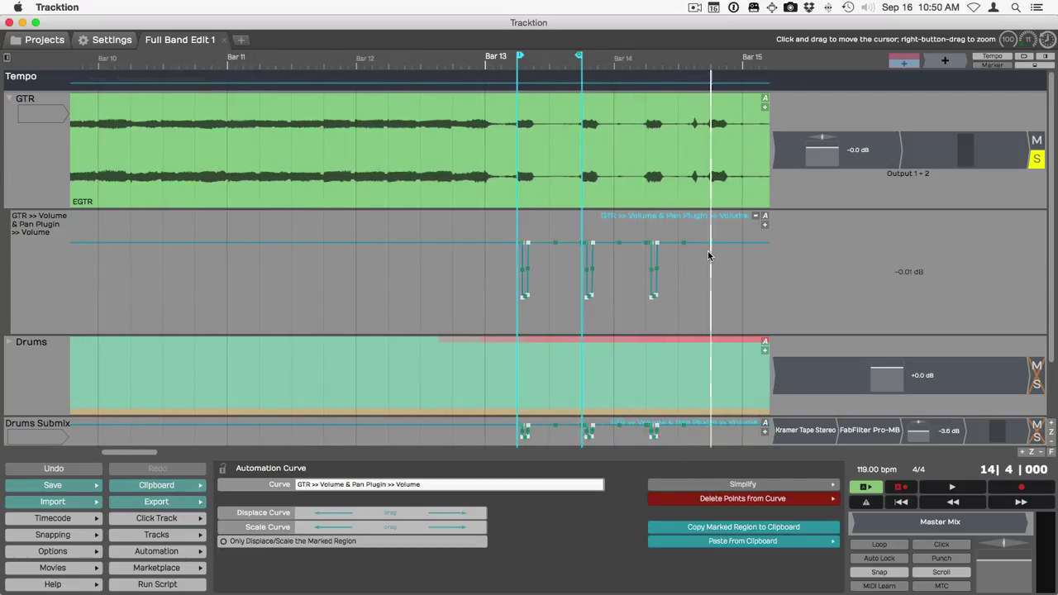
key(super+v)
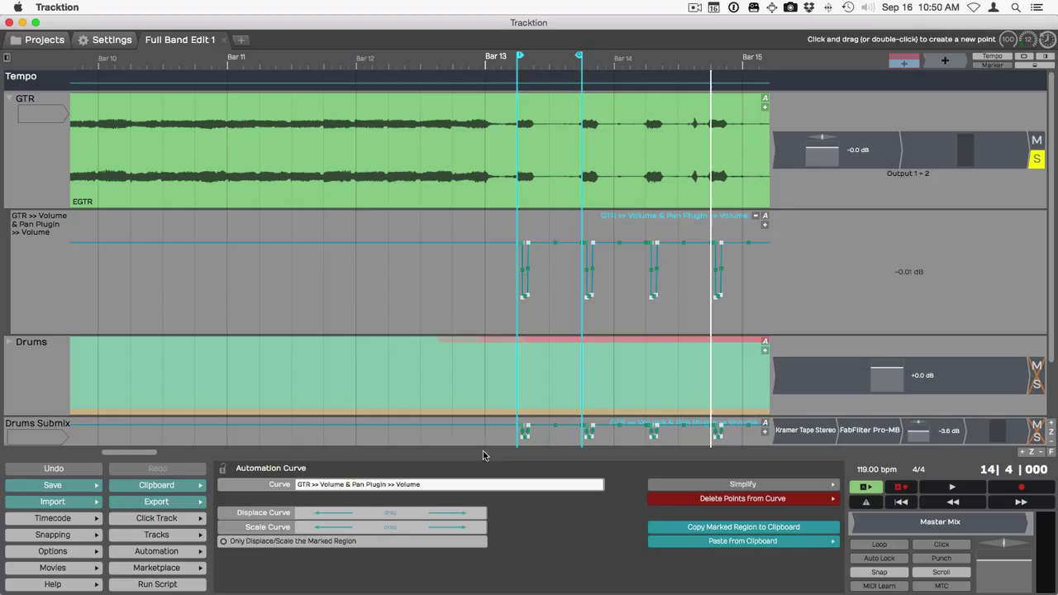
Mark and copy the four-dip pattern from Bars 13–14, then paste it at 15|2
drag(151, 456, 170, 455)
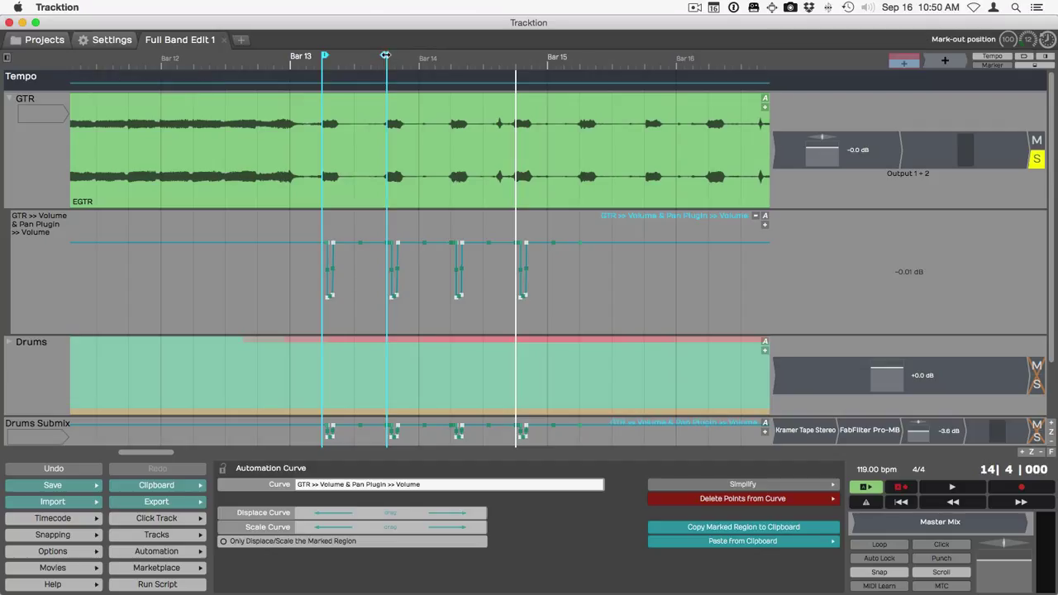
drag(386, 55, 580, 71)
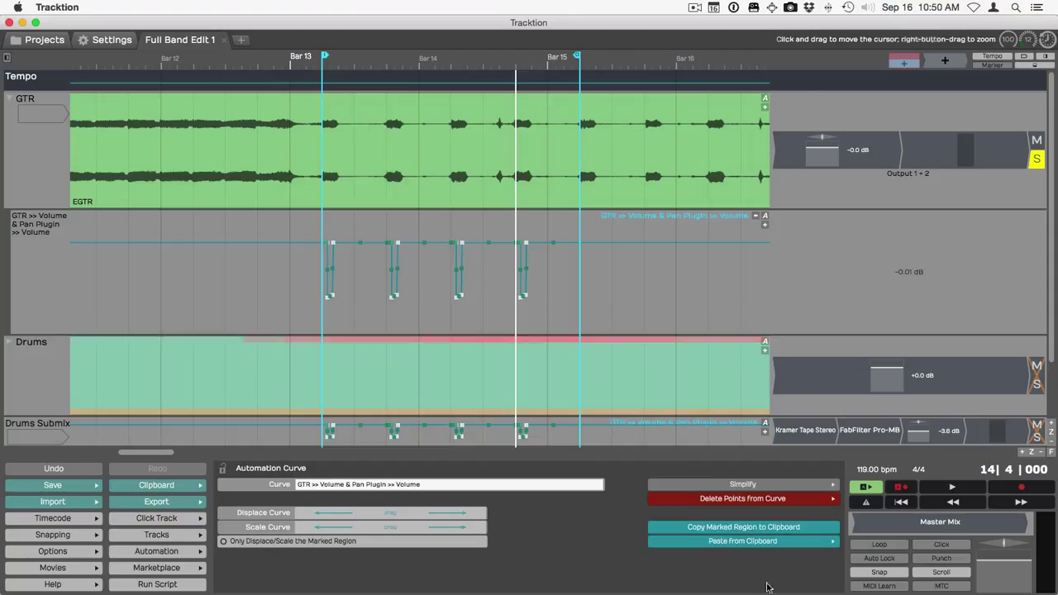
click(716, 529)
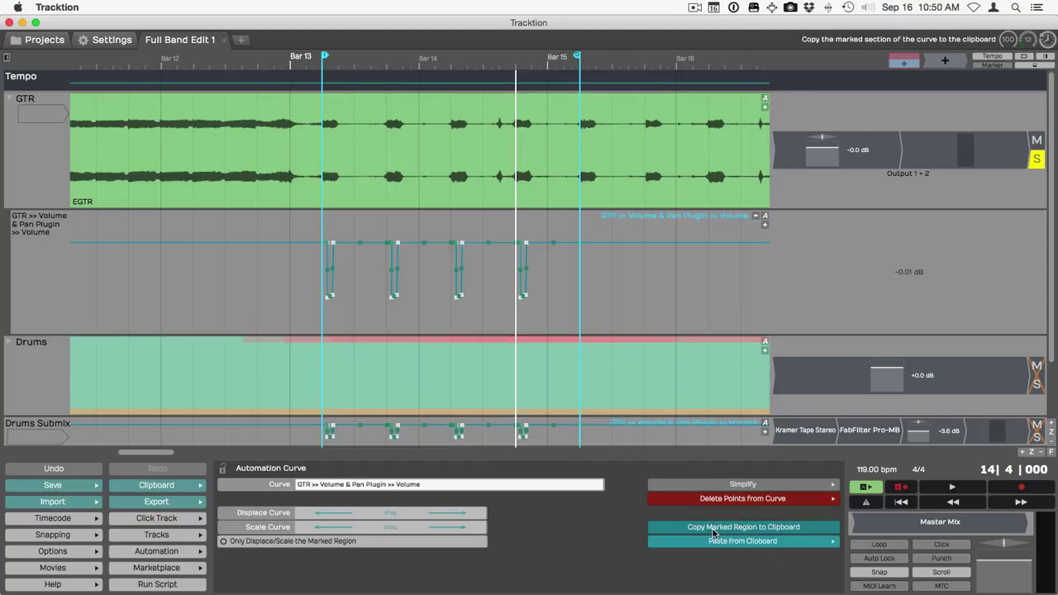
click(716, 529)
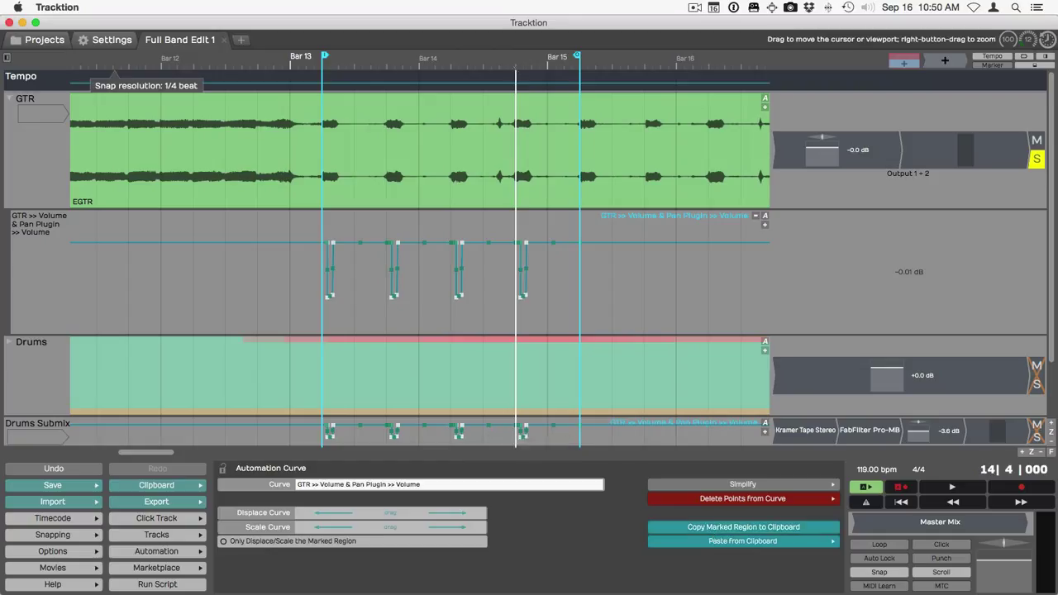
drag(519, 69, 578, 69)
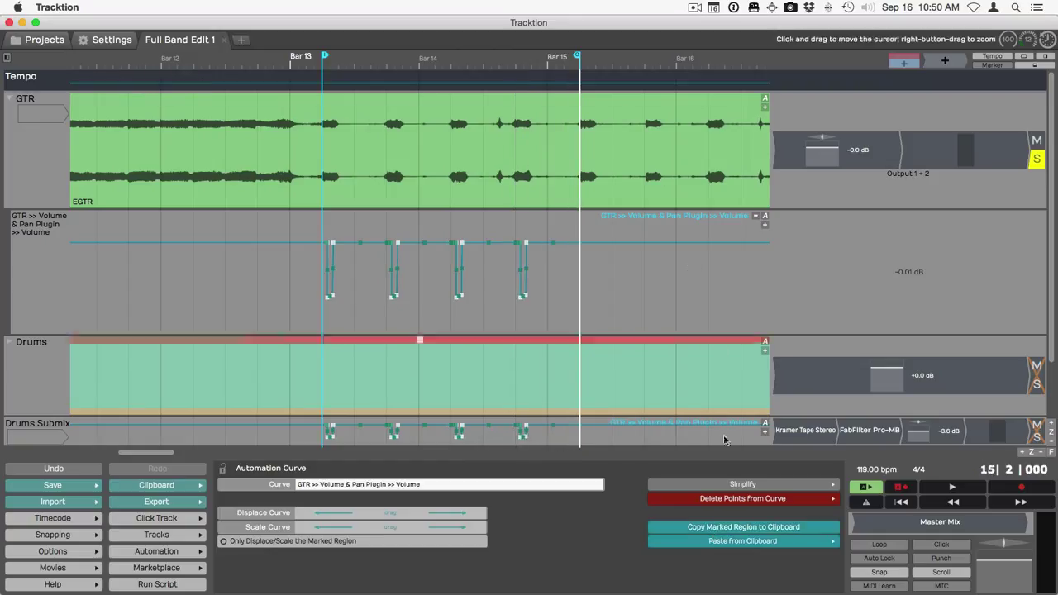
click(741, 543)
Undo a misplaced paste of the dip pattern near Bar 17
scroll(617, 345, down, 3)
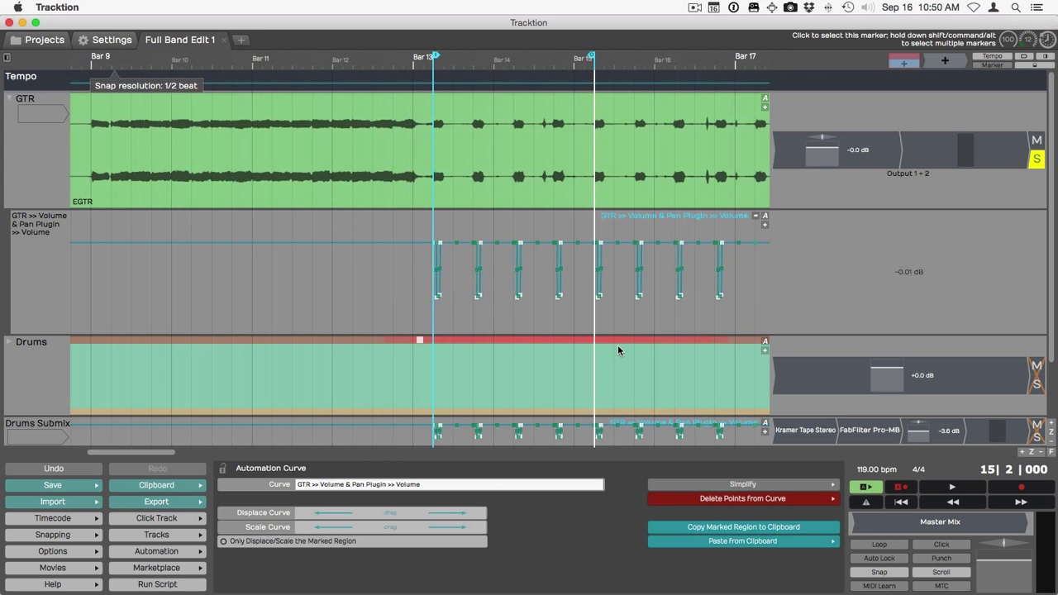
scroll(617, 347, down, 1)
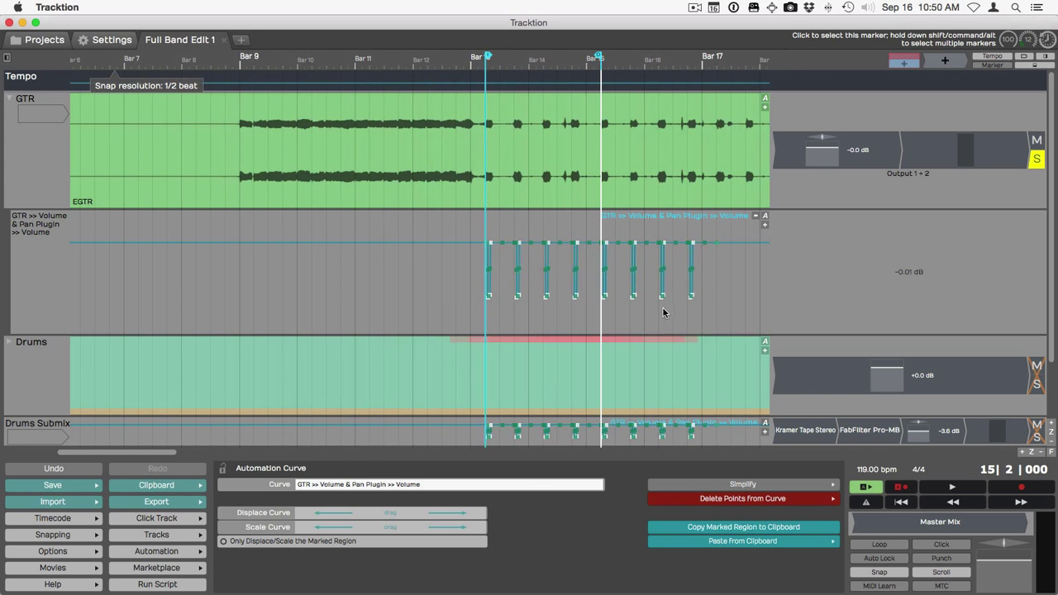
click(701, 275)
key(super+v)
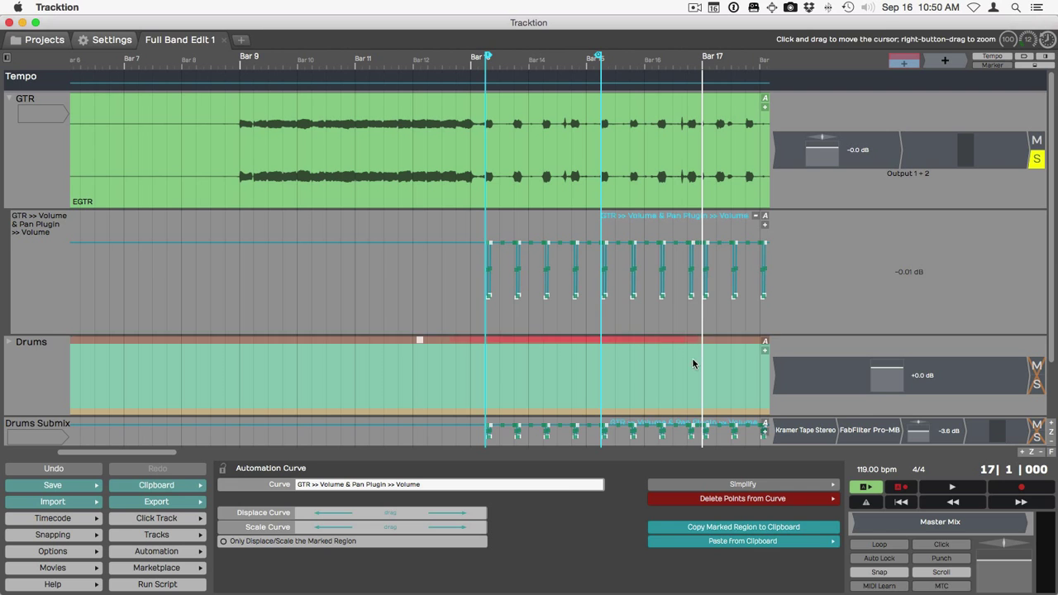
drag(166, 450, 227, 450)
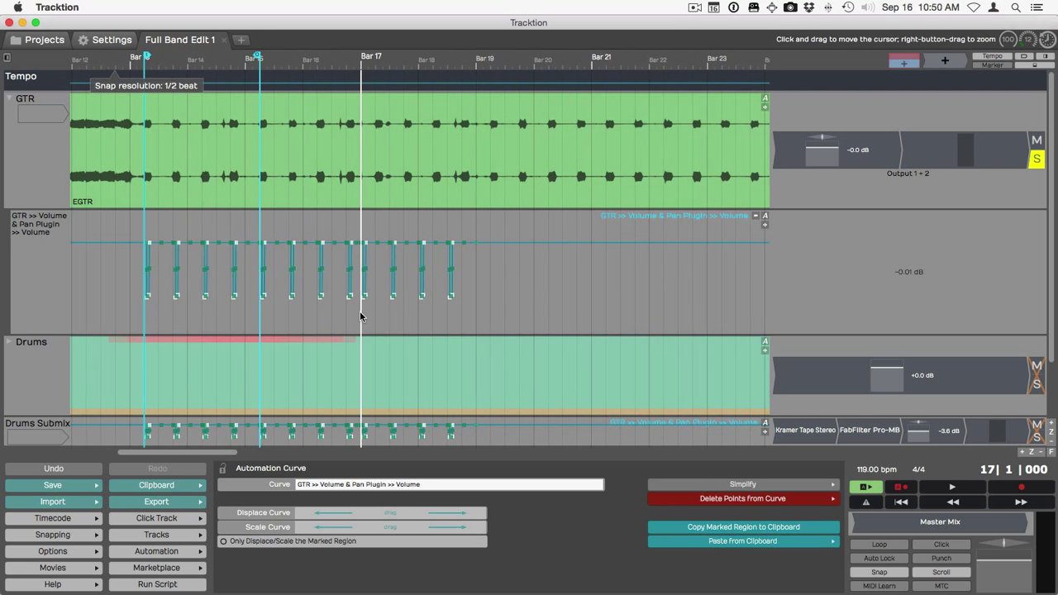
key(super+z)
scroll(378, 229, up, 2)
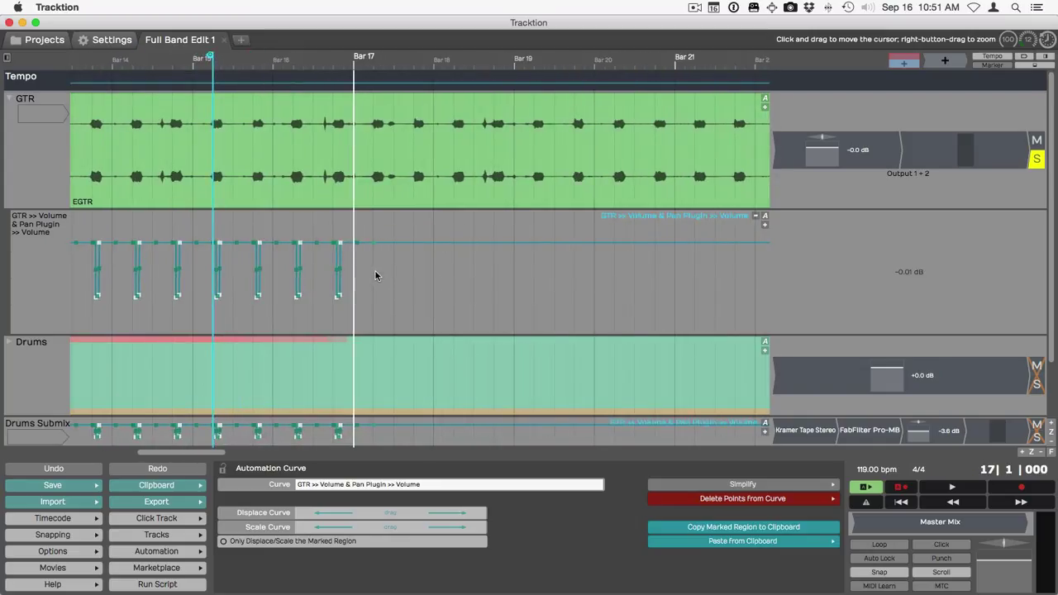
Paste the dip pattern at 17|2, 19|2, 21|2, 23|2 and 25|2
click(375, 275)
key(super+v)
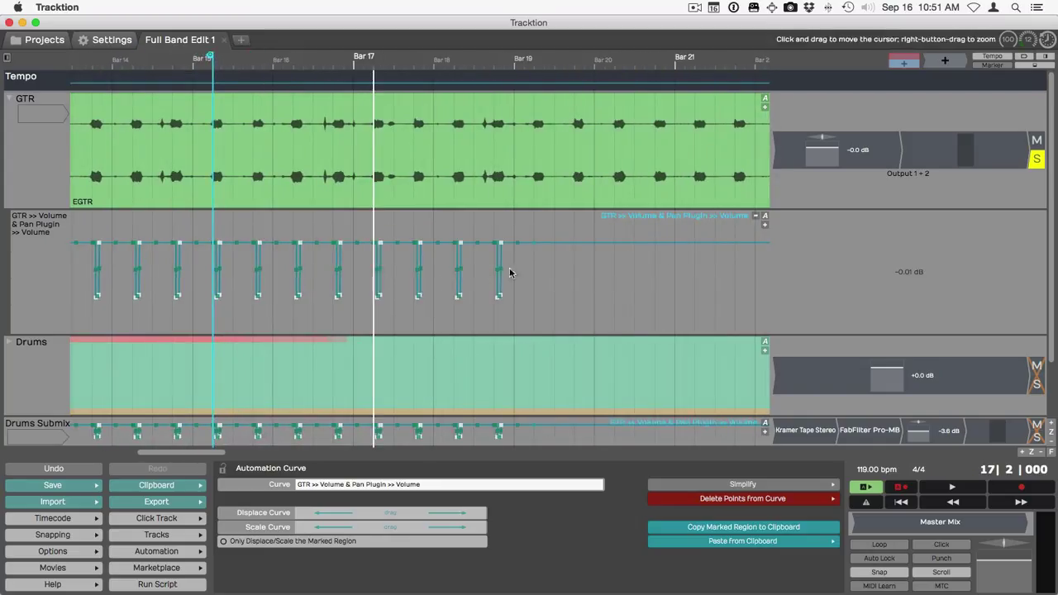
click(532, 277)
key(super+v)
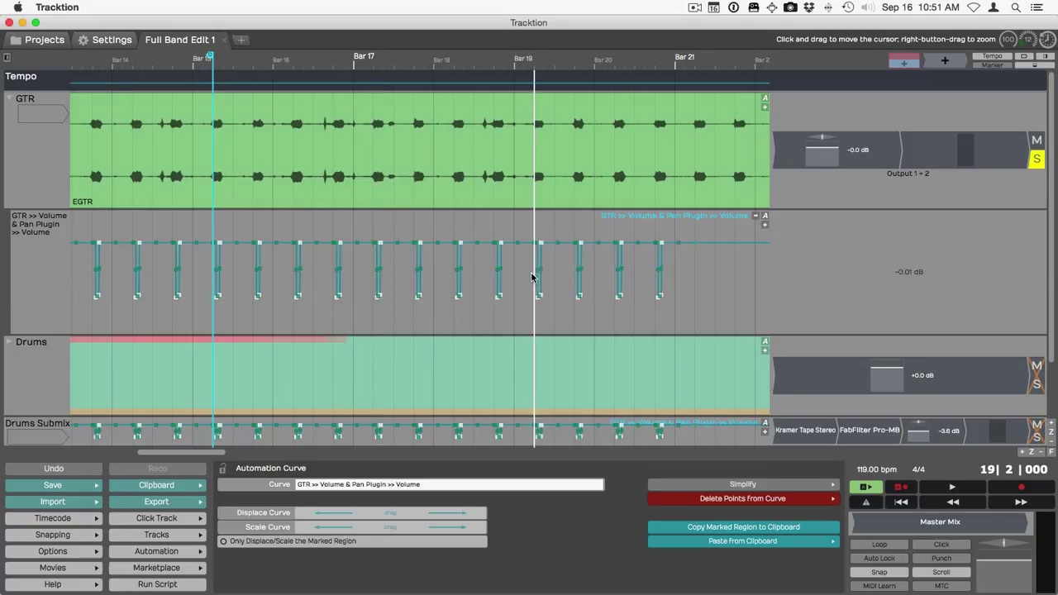
click(696, 266)
key(super+v)
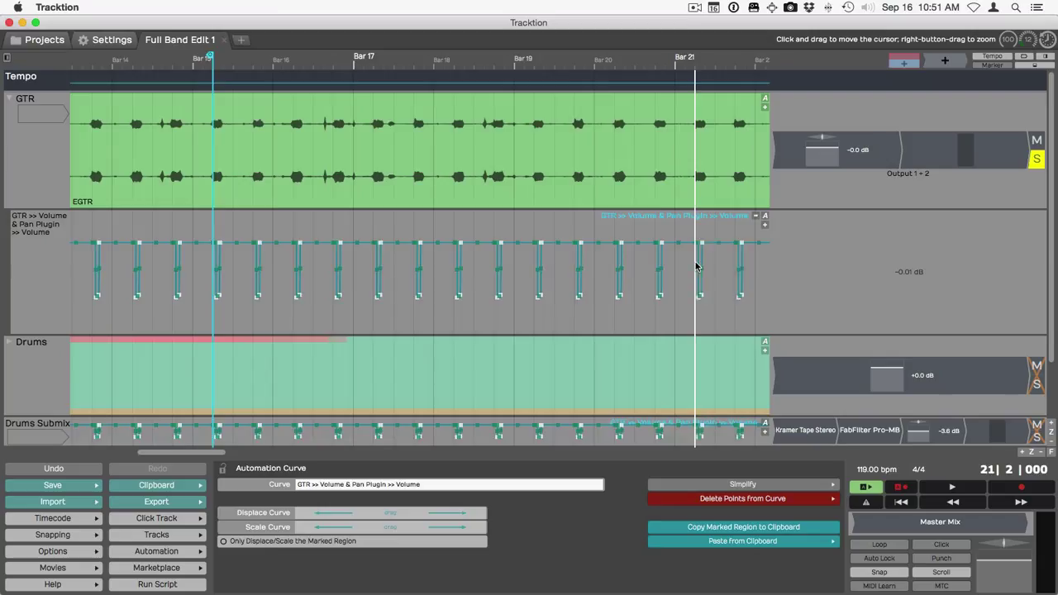
scroll(697, 265, right, 5)
click(542, 276)
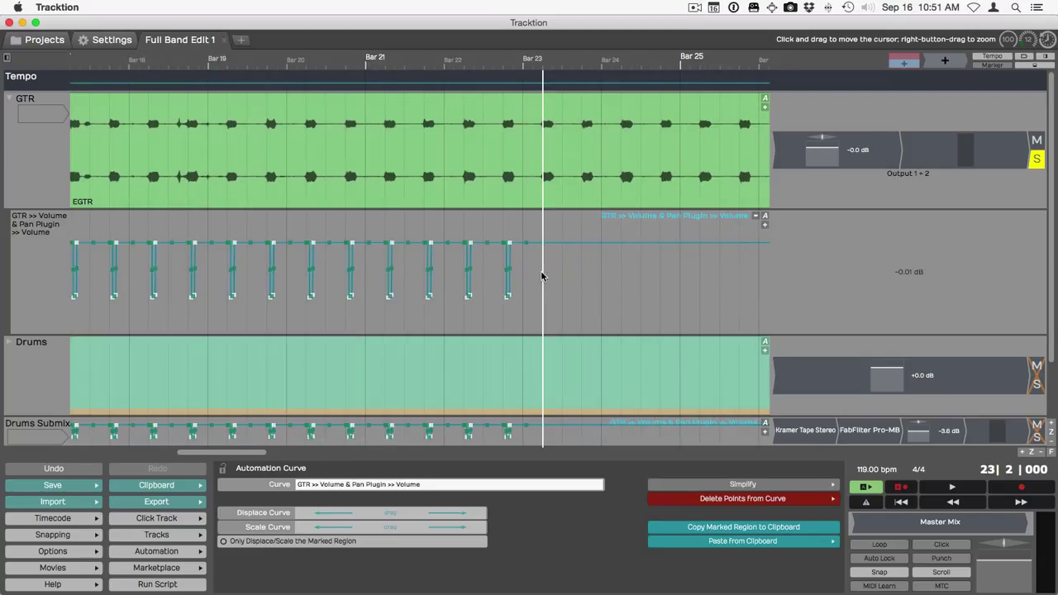
key(super+v)
click(699, 276)
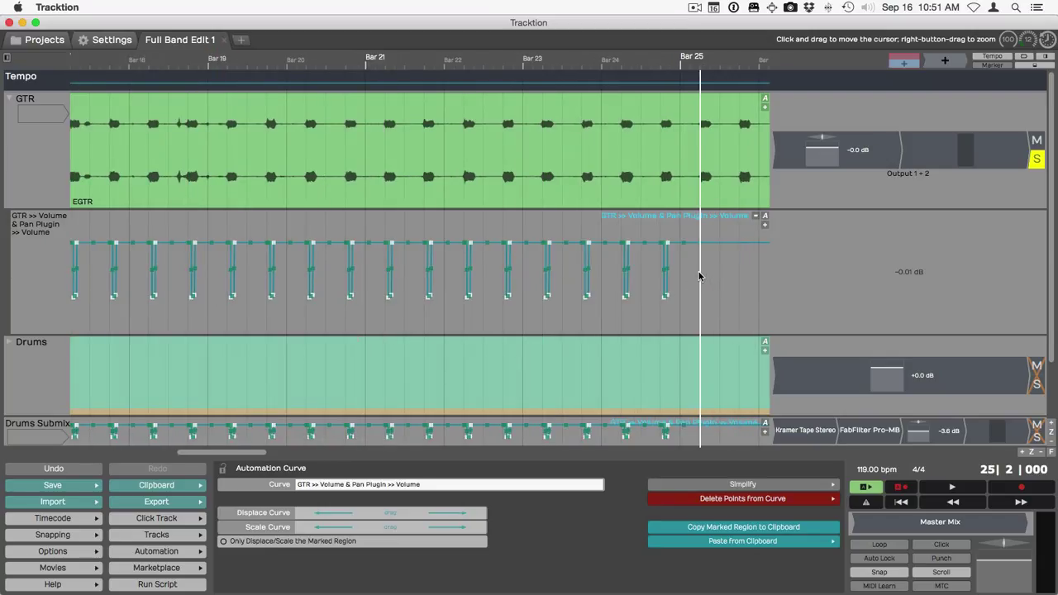
key(super+v)
Play the GTR stutter back starting from around Bar 12
scroll(699, 275, left, 5)
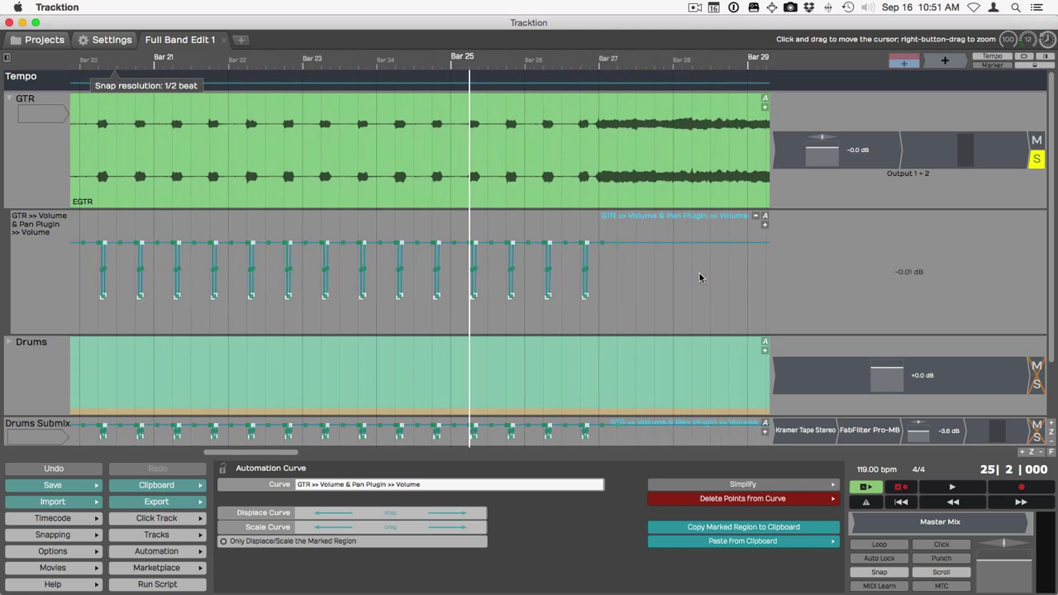
scroll(699, 274, left, 6)
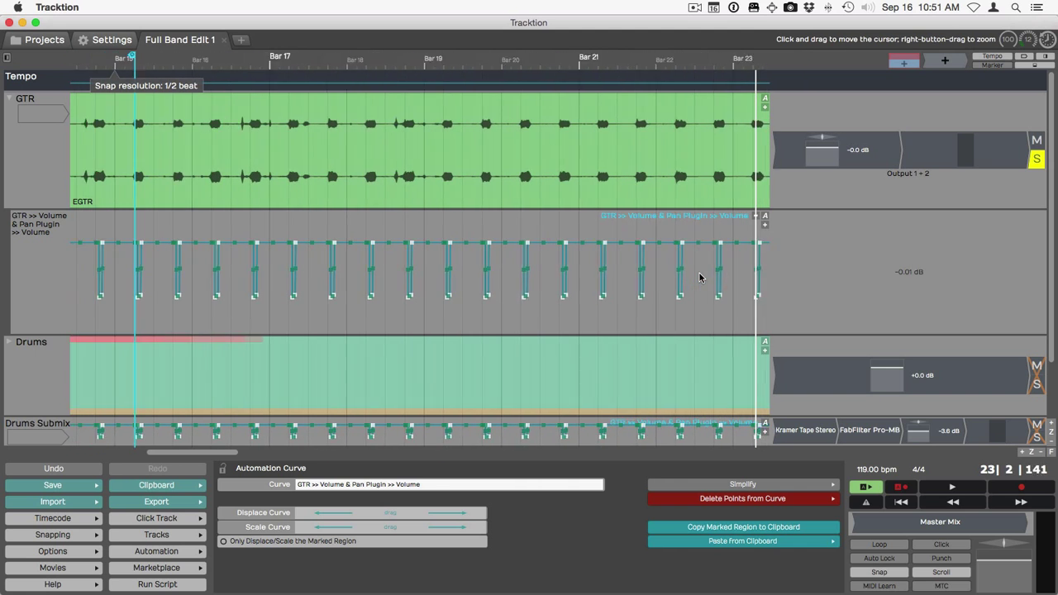
scroll(700, 275, left, 3)
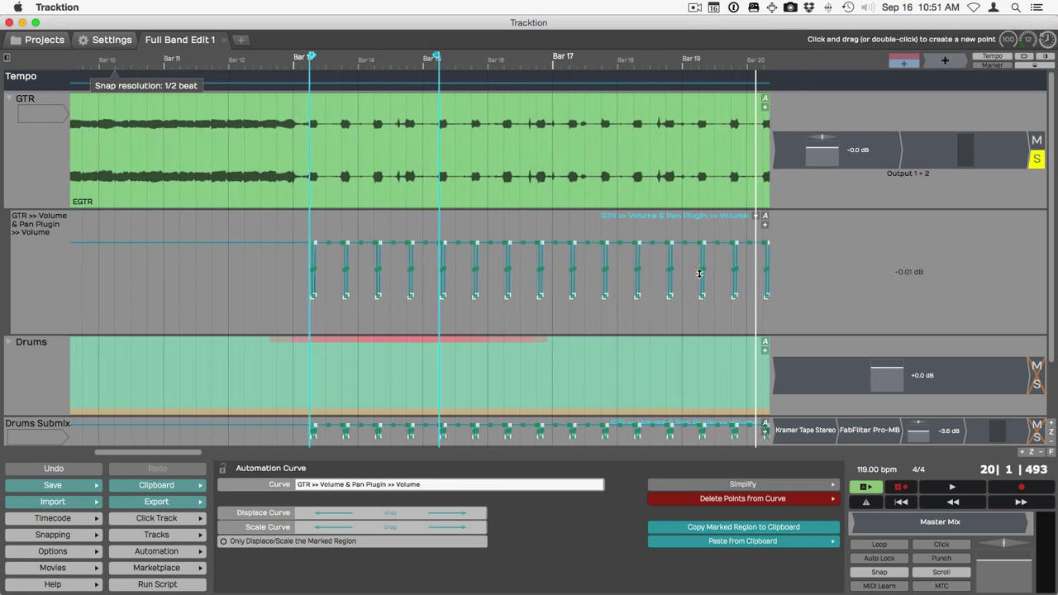
click(254, 276)
key(space)
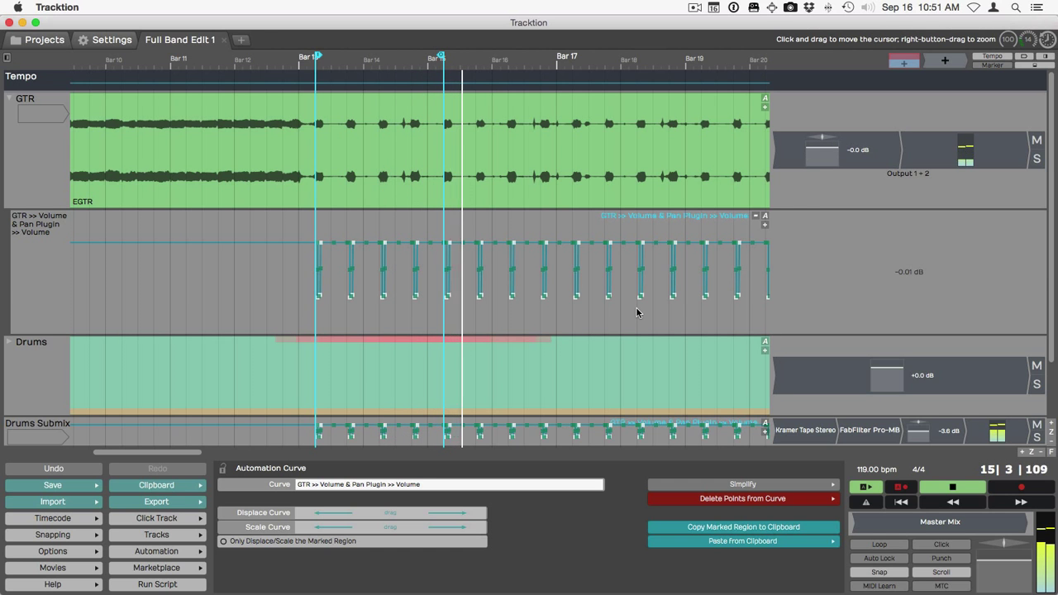
Stop playback around bar 18, returning the position to 12|2|000
scroll(603, 332, down, 1)
scroll(604, 331, down, 2)
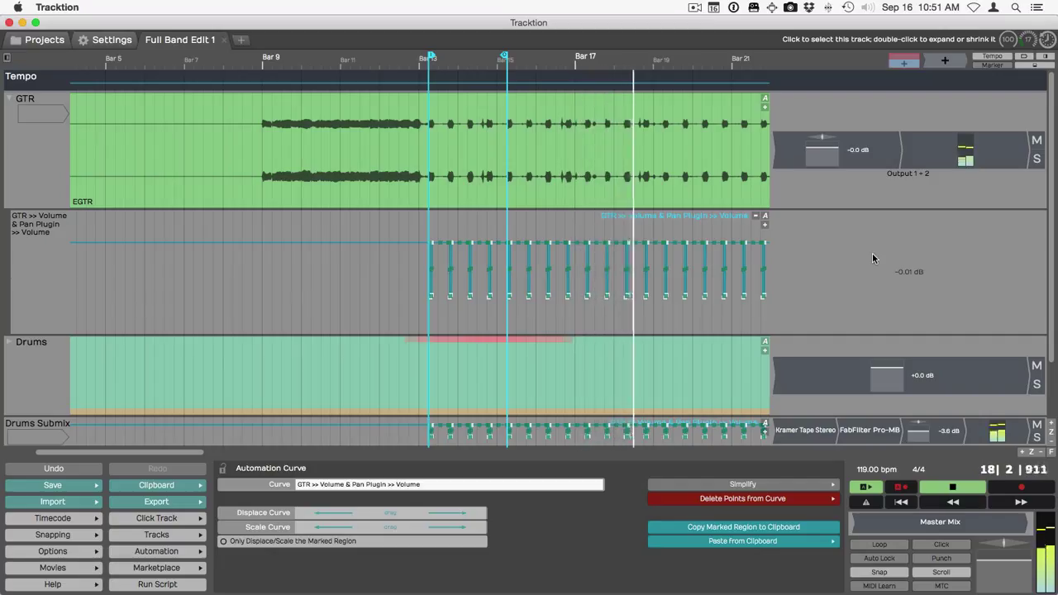
key(space)
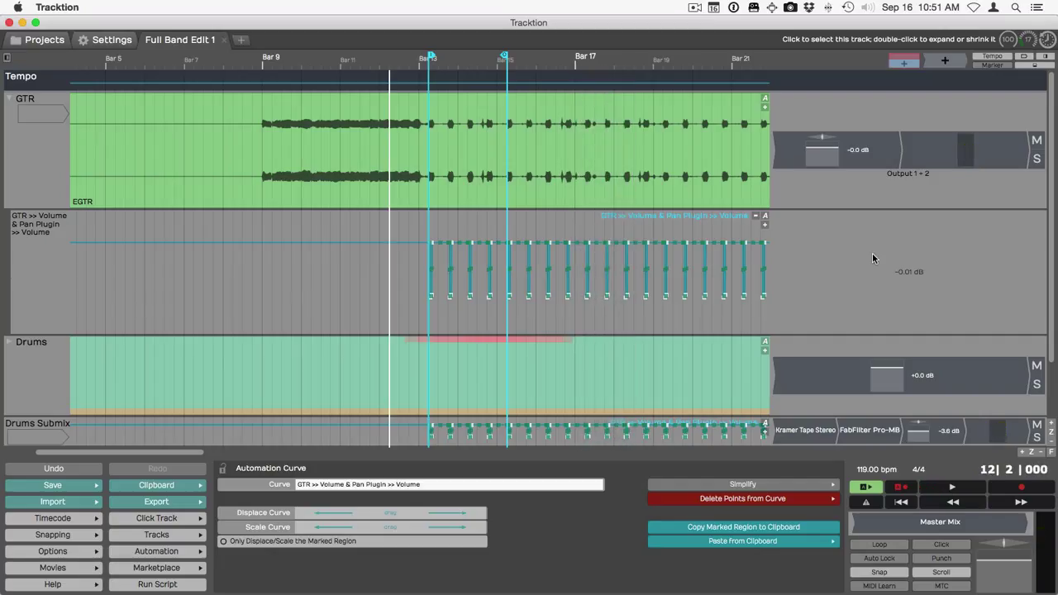